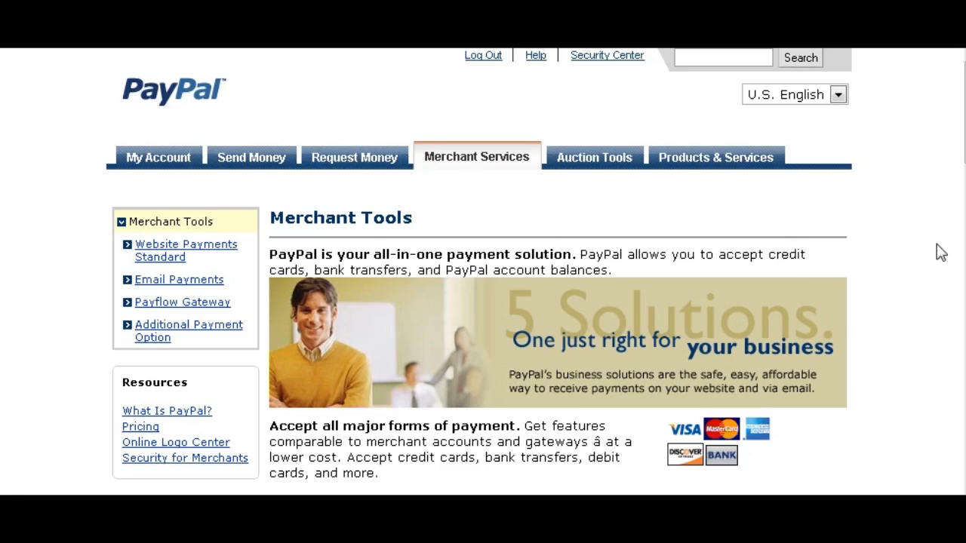
Open the Buy Now Buttons creation form from the key features of PayPal Website Payments Standard.
{"action": "scroll", "coordinate": [941, 253], "scroll_direction": "down", "scroll_amount": 5}
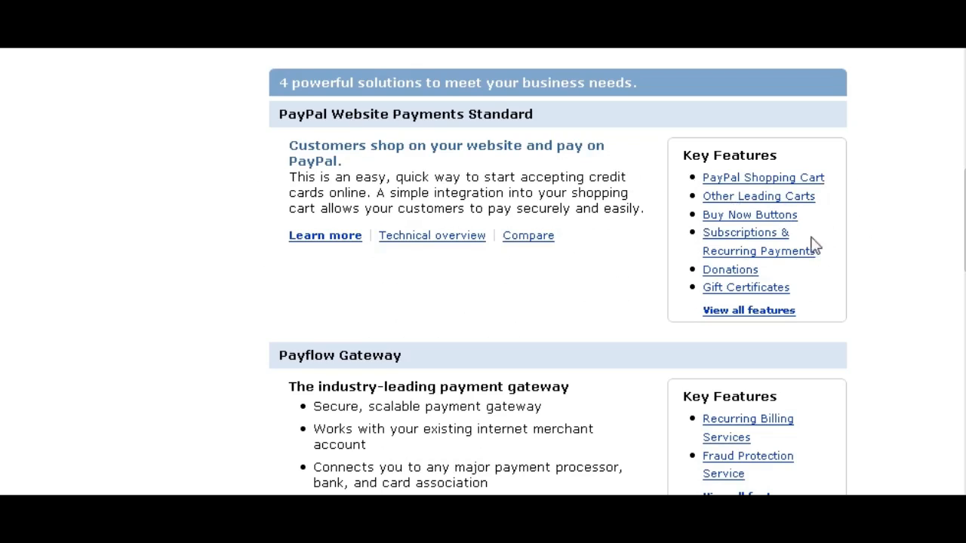
{"action": "left_click", "coordinate": [770, 217]}
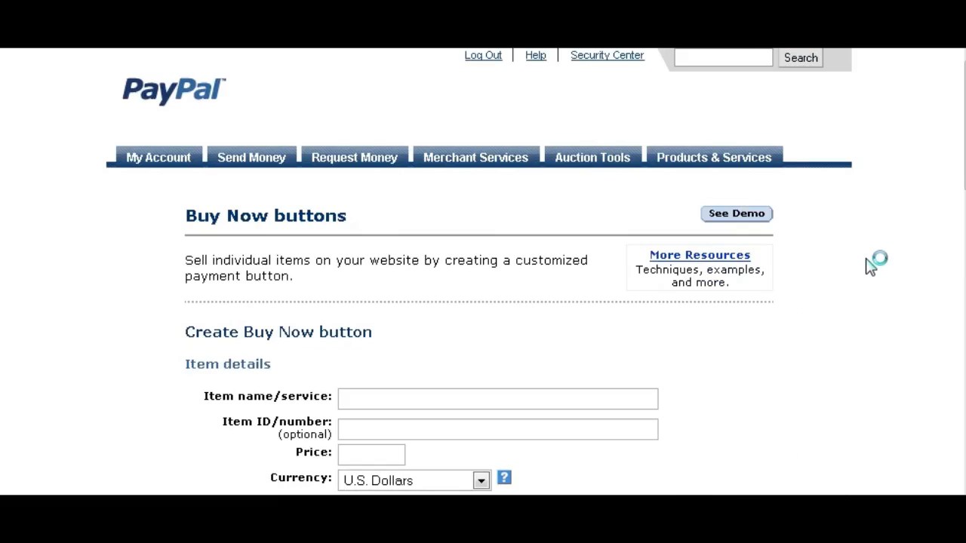
Enter the item name "My Product one", the item ID "mpn" and a price of 17.00.
{"action": "scroll", "coordinate": [867, 268], "scroll_direction": "down", "scroll_amount": 3}
{"action": "scroll", "coordinate": [845, 266], "scroll_direction": "down", "scroll_amount": 1}
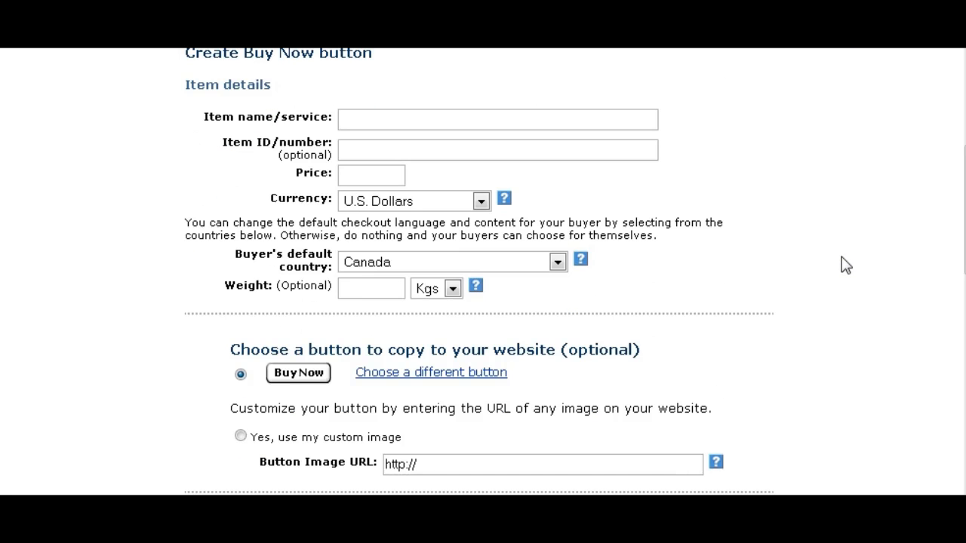
{"action": "scroll", "coordinate": [845, 263], "scroll_direction": "up", "scroll_amount": 1}
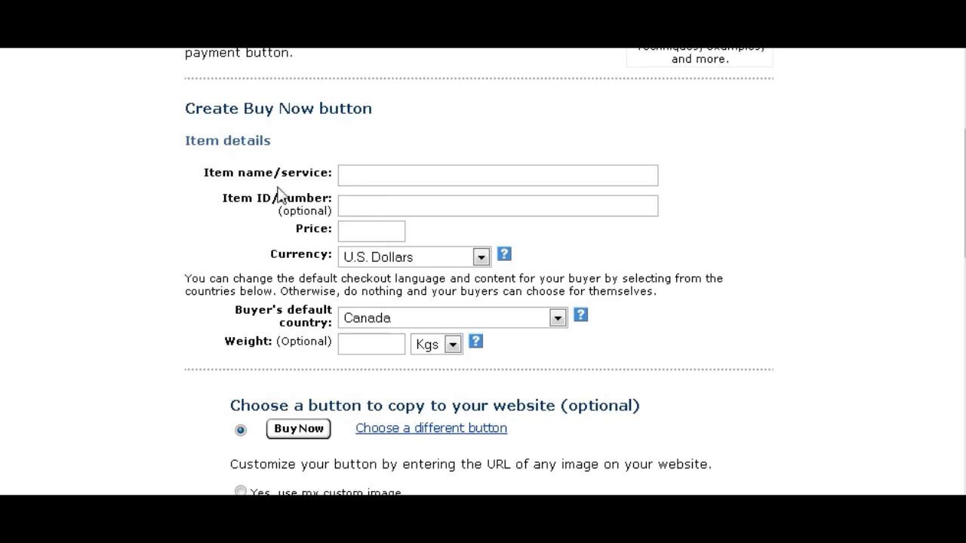
{"action": "left_click", "coordinate": [369, 171]}
{"action": "type", "text": "My Product one"}
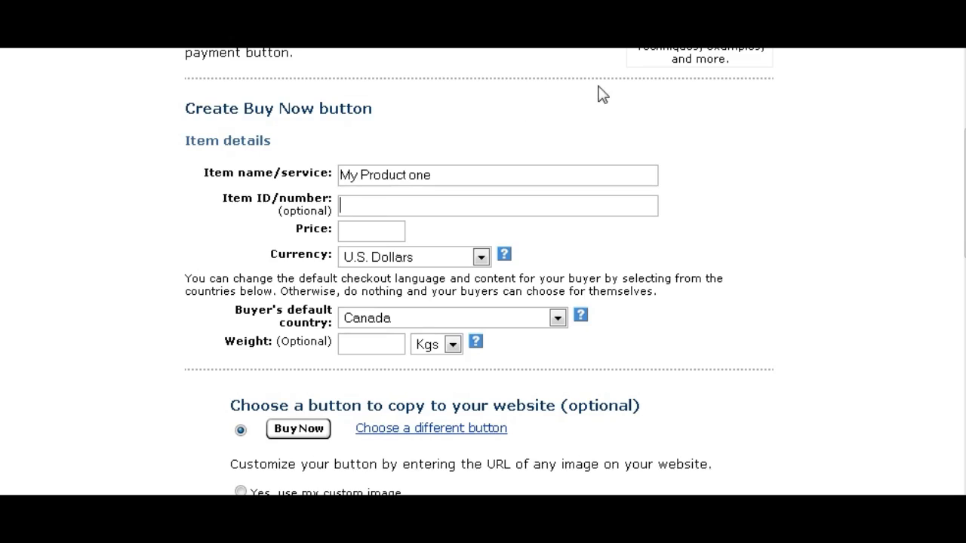
{"action": "type", "text": "mpn"}
{"action": "left_click", "coordinate": [365, 231]}
{"action": "type", "text": "17.00"}
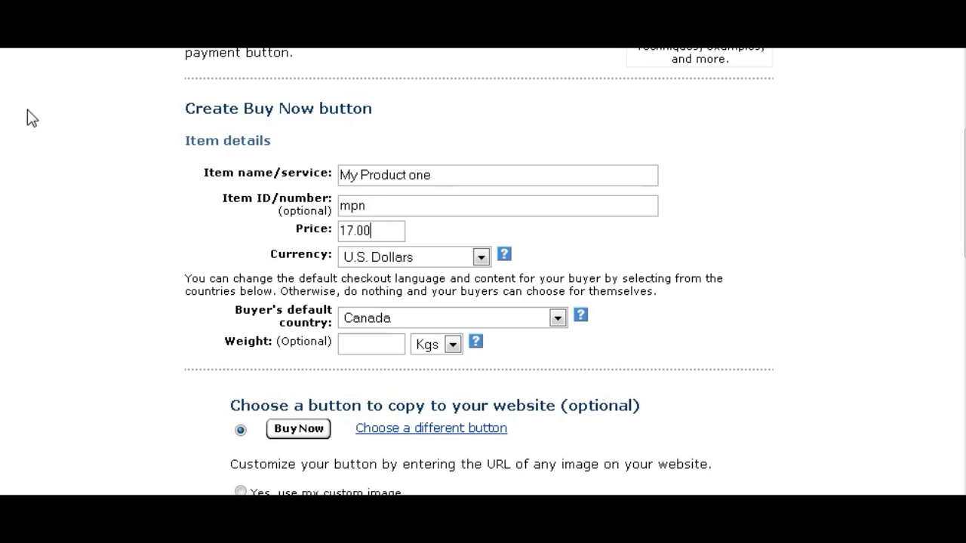
View the currencies available for the item's price and leave the list without changing the selection.
{"action": "left_click", "coordinate": [481, 257]}
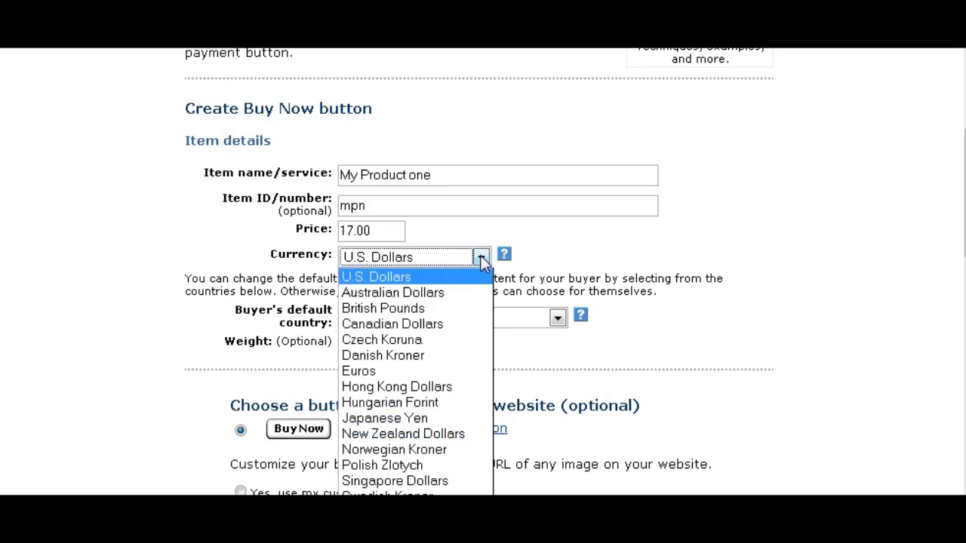
{"action": "left_click", "coordinate": [481, 257]}
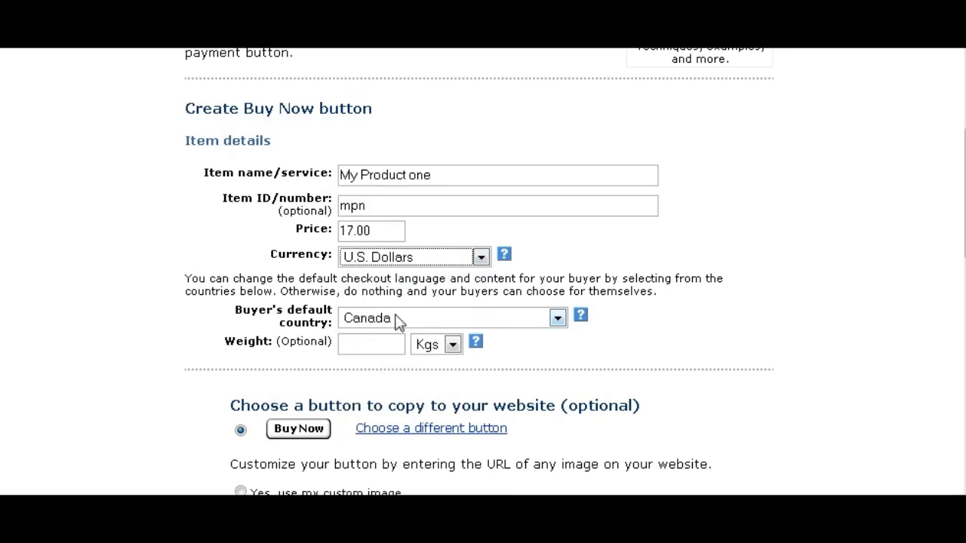
{"action": "left_click", "coordinate": [655, 334]}
Replace the button image with the Visa and MasterCard "Buy Now" design and return to the item form.
{"action": "scroll", "coordinate": [657, 335], "scroll_direction": "down", "scroll_amount": 3}
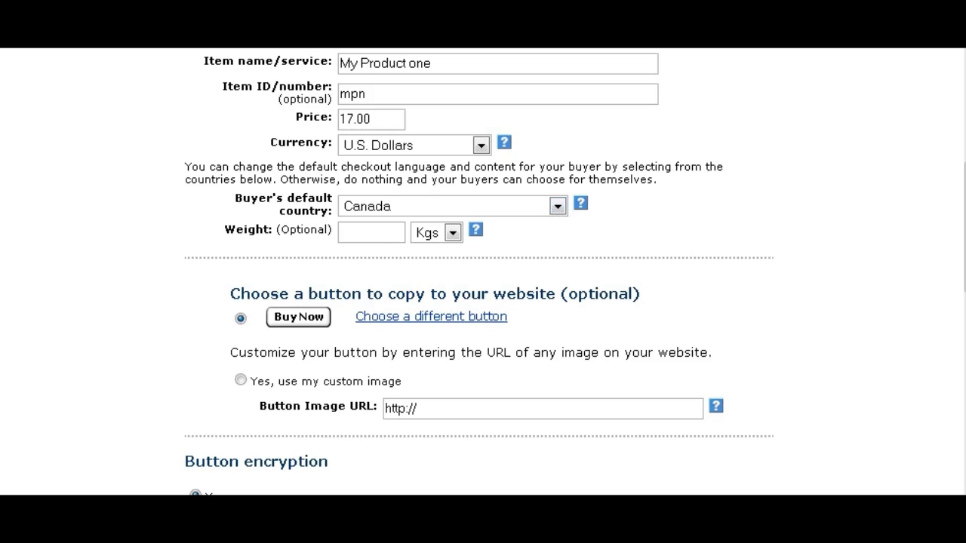
{"action": "scroll", "coordinate": [453, 252], "scroll_direction": "down", "scroll_amount": 1}
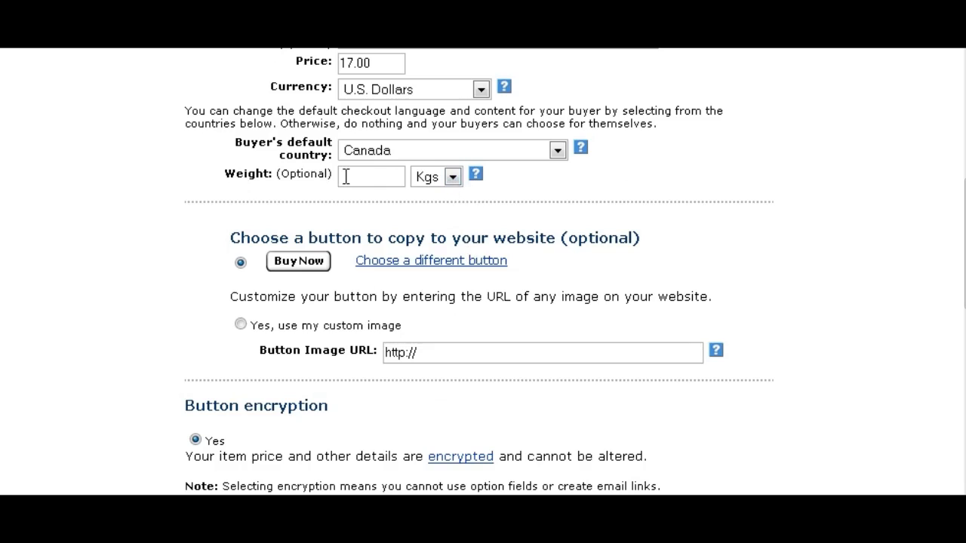
{"action": "scroll", "coordinate": [588, 302], "scroll_direction": "down", "scroll_amount": 3}
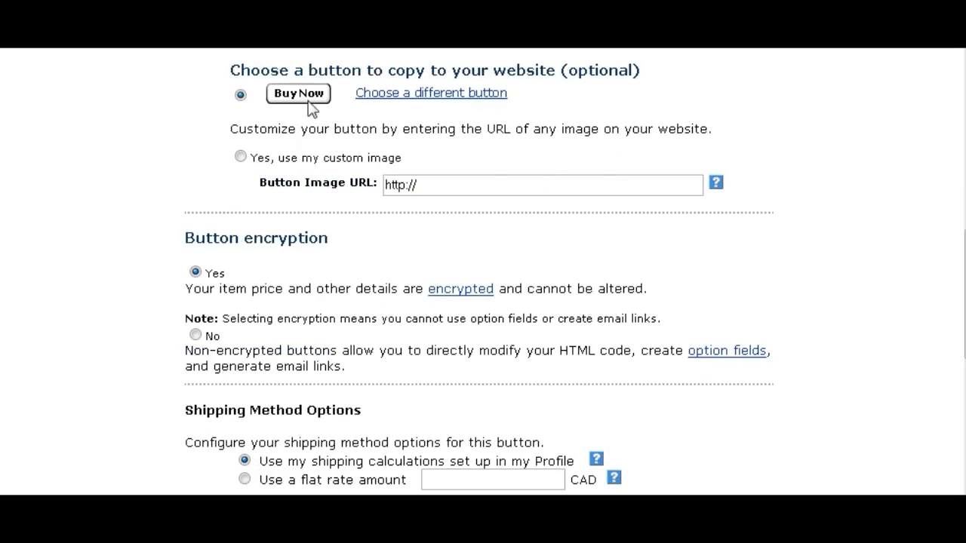
{"action": "left_click", "coordinate": [380, 93]}
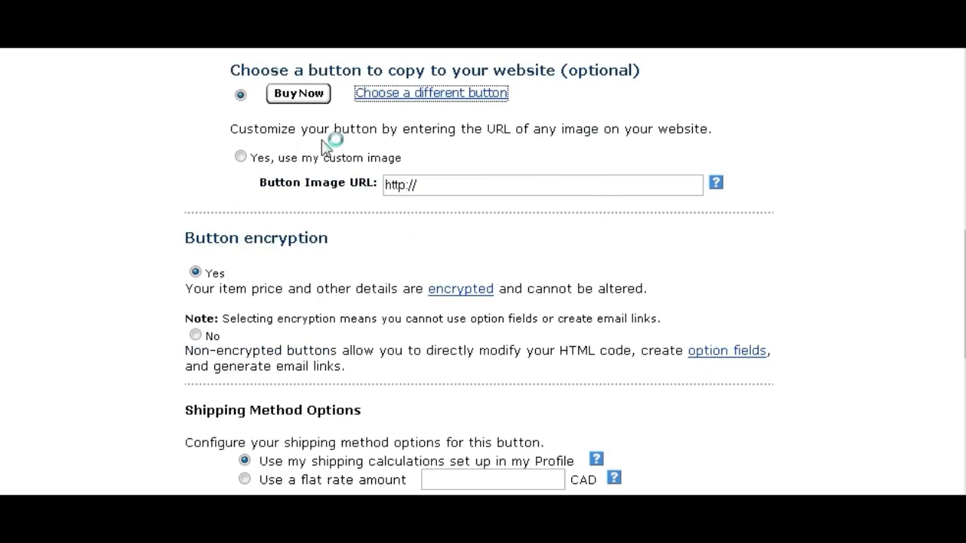
{"action": "scroll", "coordinate": [552, 202], "scroll_direction": "down", "scroll_amount": 5}
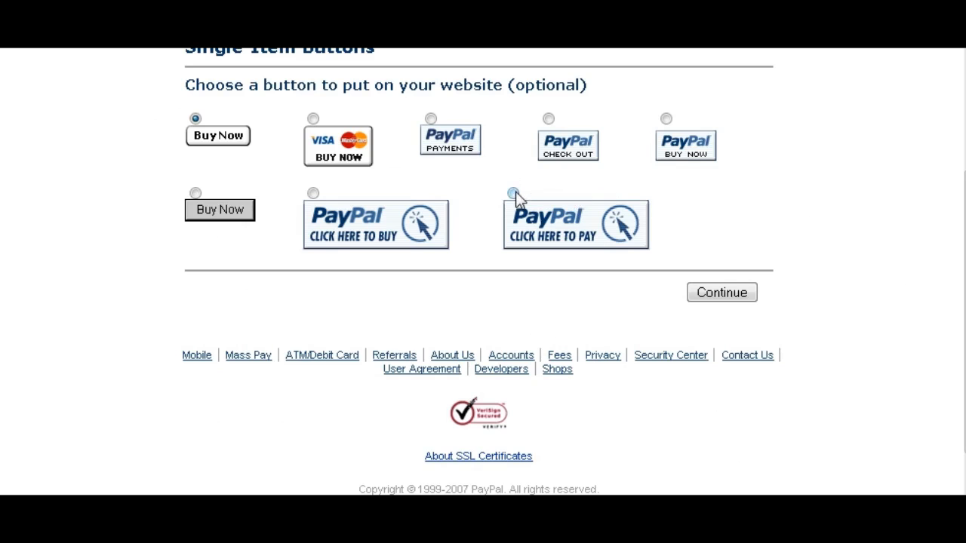
{"action": "left_click", "coordinate": [313, 118]}
{"action": "left_click", "coordinate": [736, 295]}
Review the button encryption, shipping method and sales tax options, and proceed to the page with more button options.
{"action": "scroll", "coordinate": [664, 266], "scroll_direction": "down", "scroll_amount": 6}
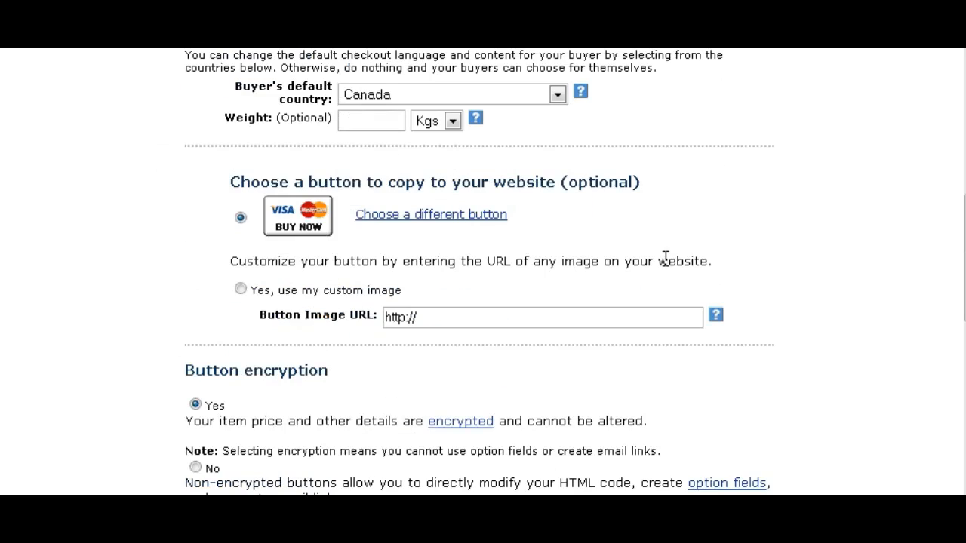
{"action": "scroll", "coordinate": [608, 235], "scroll_direction": "down", "scroll_amount": 1}
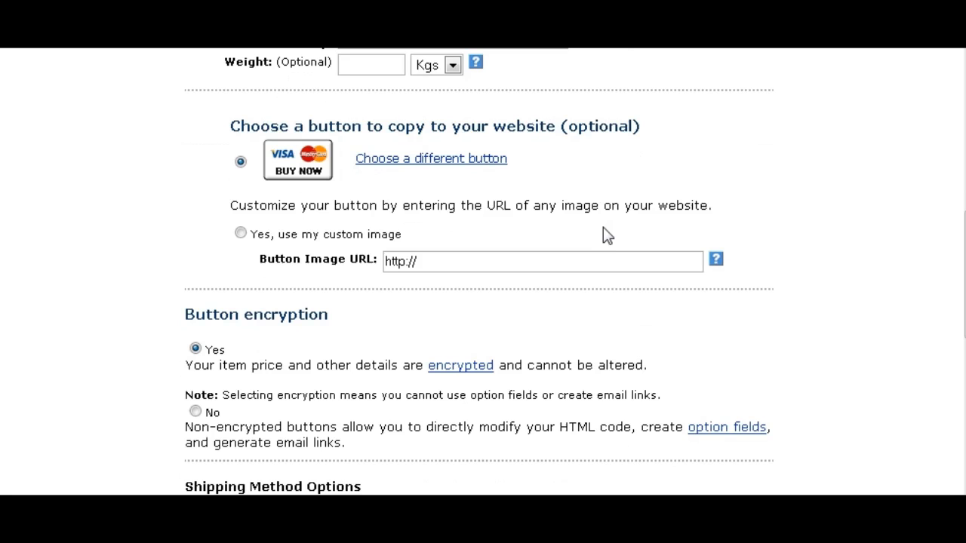
{"action": "scroll", "coordinate": [603, 228], "scroll_direction": "down", "scroll_amount": 1}
{"action": "scroll", "coordinate": [603, 231], "scroll_direction": "down", "scroll_amount": 1}
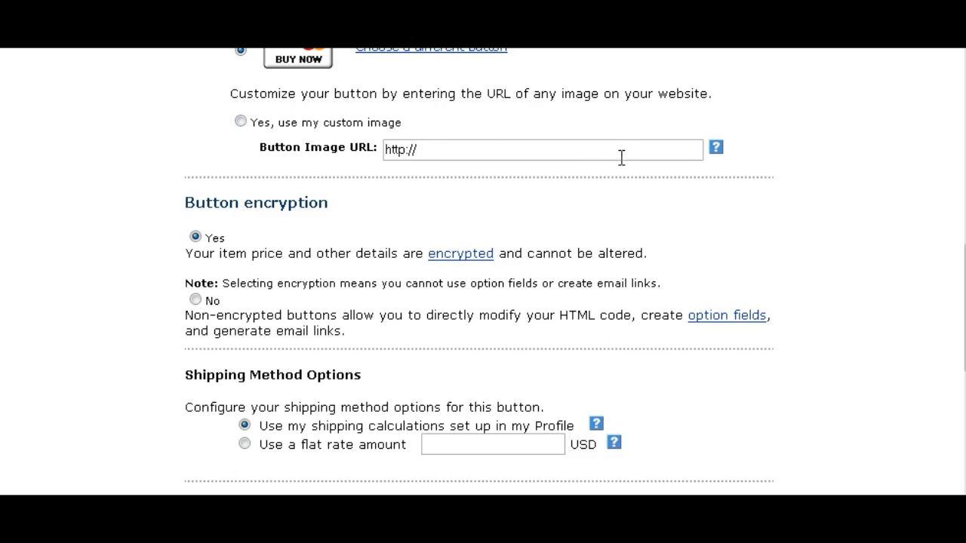
{"action": "scroll", "coordinate": [556, 229], "scroll_direction": "down", "scroll_amount": 3}
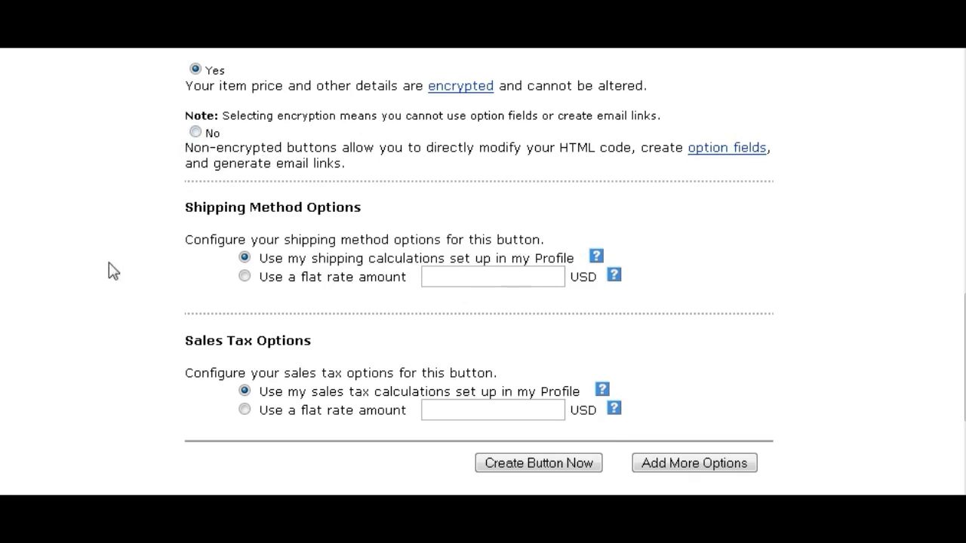
{"action": "scroll", "coordinate": [431, 249], "scroll_direction": "down", "scroll_amount": 3}
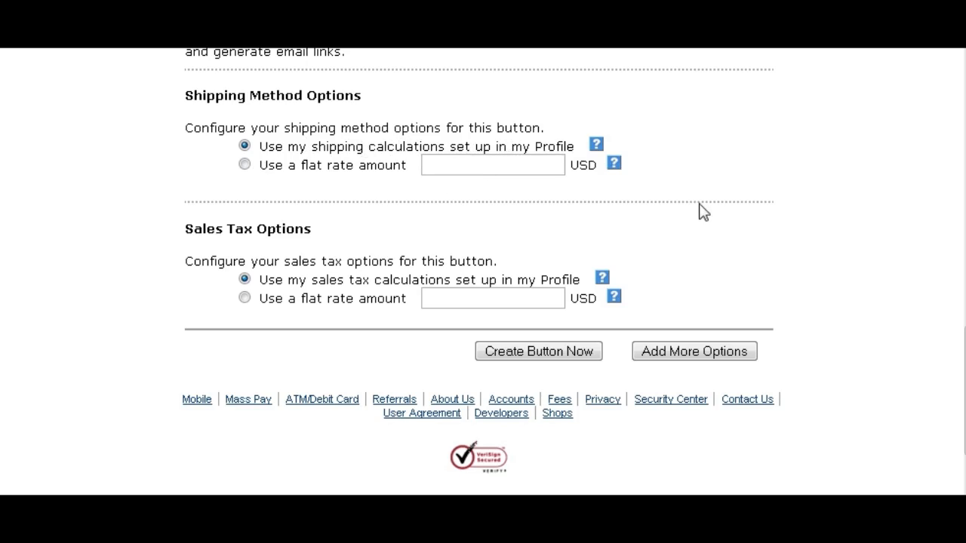
{"action": "scroll", "coordinate": [690, 220], "scroll_direction": "down", "scroll_amount": 2}
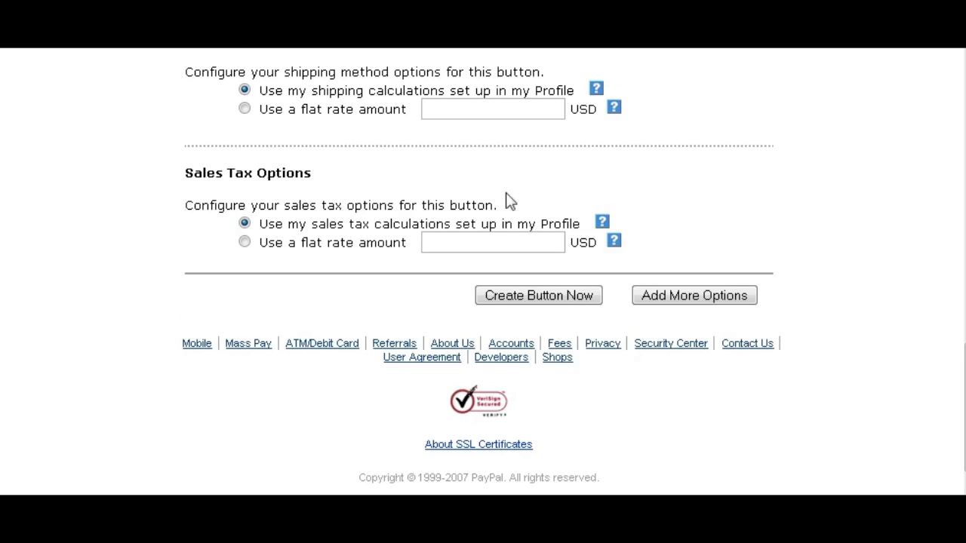
{"action": "scroll", "coordinate": [507, 196], "scroll_direction": "down", "scroll_amount": 1}
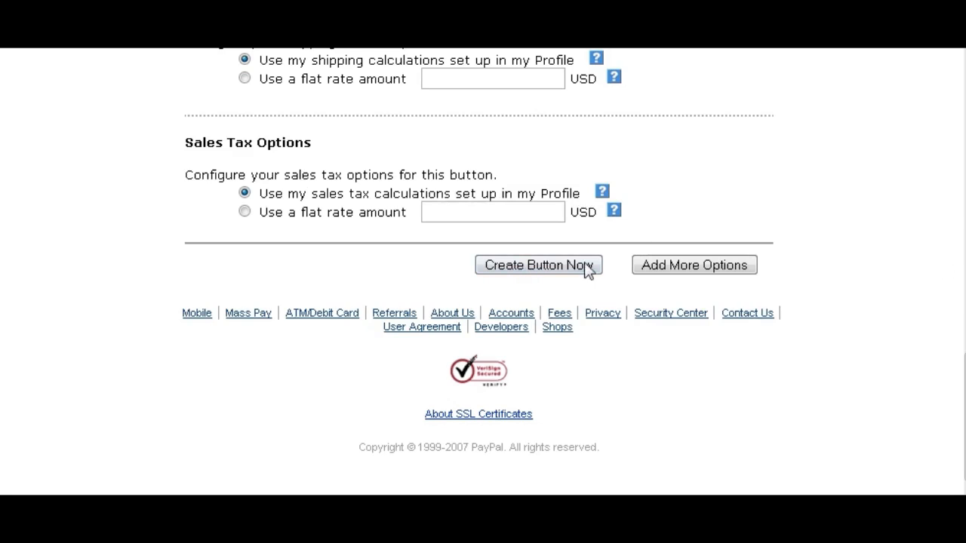
{"action": "left_click", "coordinate": [735, 273]}
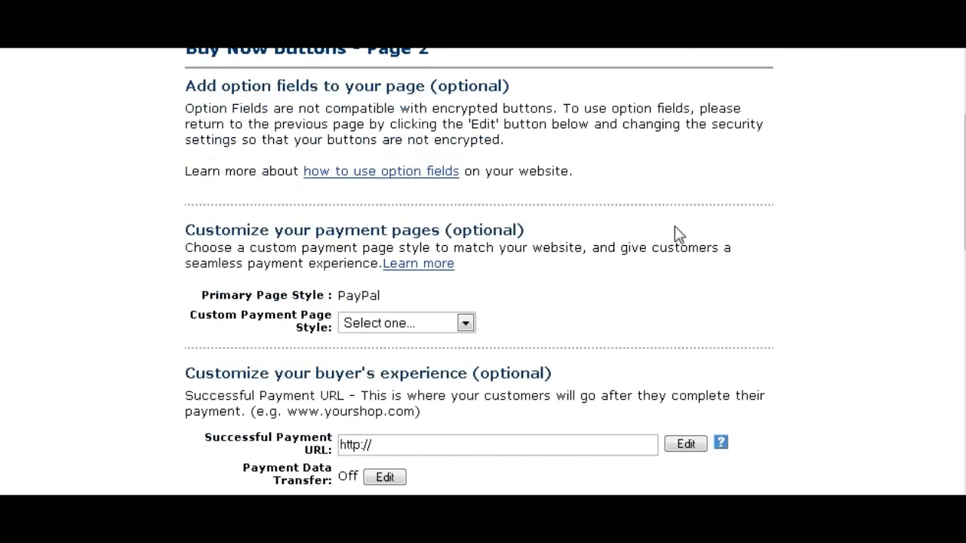
View the available custom payment page styles without choosing one.
{"action": "scroll", "coordinate": [677, 234], "scroll_direction": "down", "scroll_amount": 4}
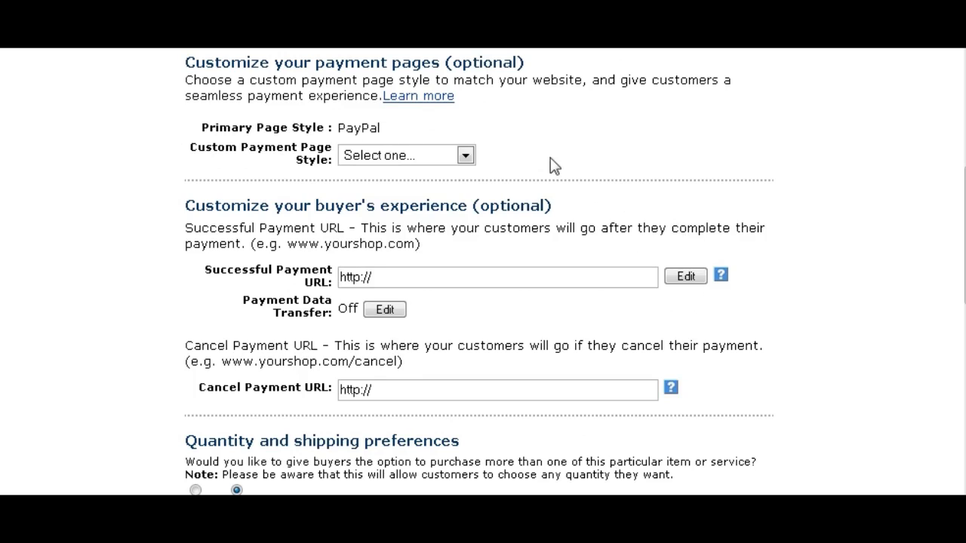
{"action": "left_click", "coordinate": [465, 156]}
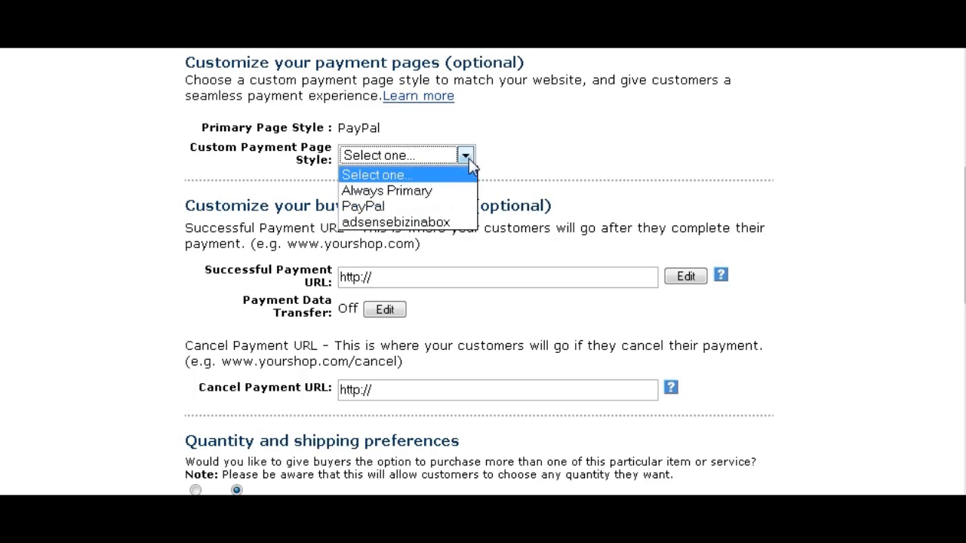
{"action": "left_click", "coordinate": [469, 159]}
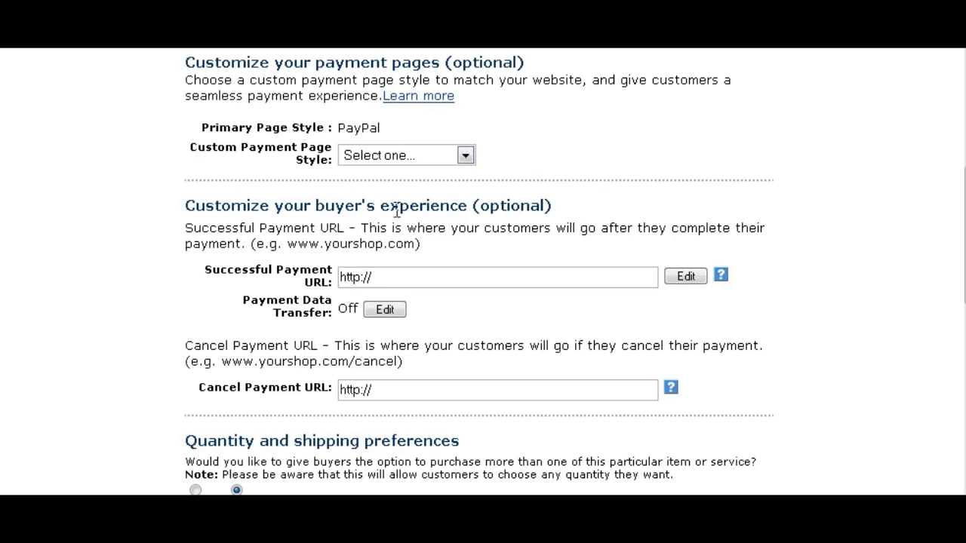
{"action": "scroll", "coordinate": [626, 169], "scroll_direction": "down", "scroll_amount": 1}
{"action": "scroll", "coordinate": [627, 169], "scroll_direction": "down", "scroll_amount": 1}
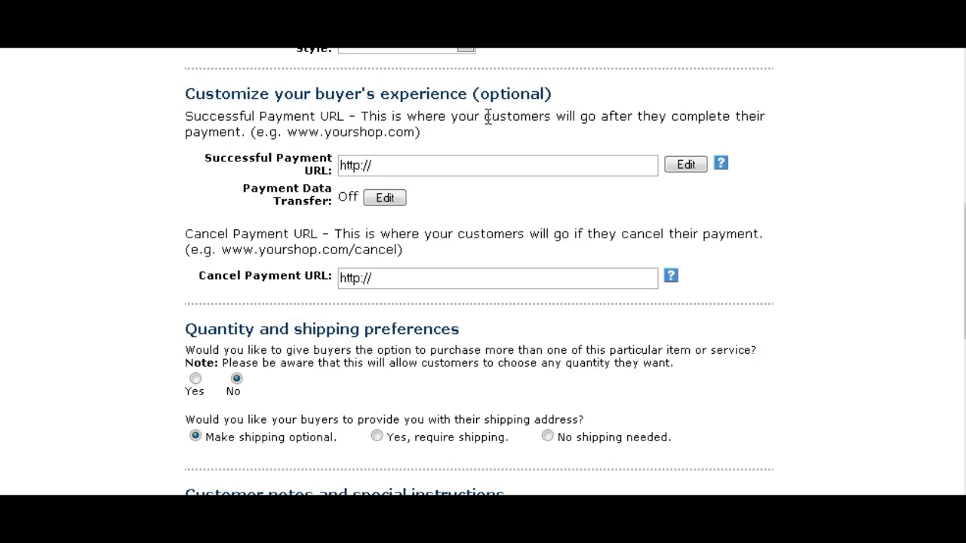
{"action": "scroll", "coordinate": [408, 113], "scroll_direction": "down", "scroll_amount": 1}
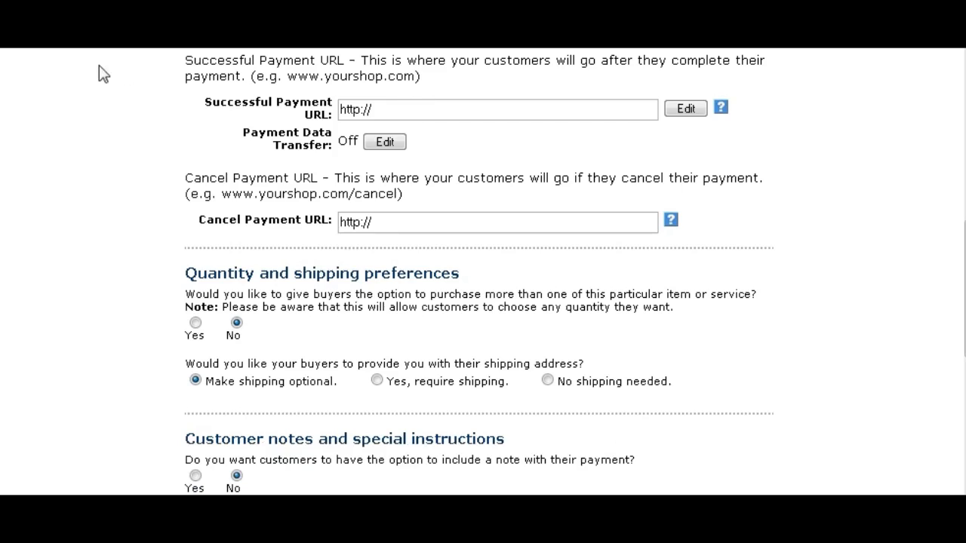
{"action": "left_click", "coordinate": [382, 109]}
{"action": "type", "text": "yourdomain"}
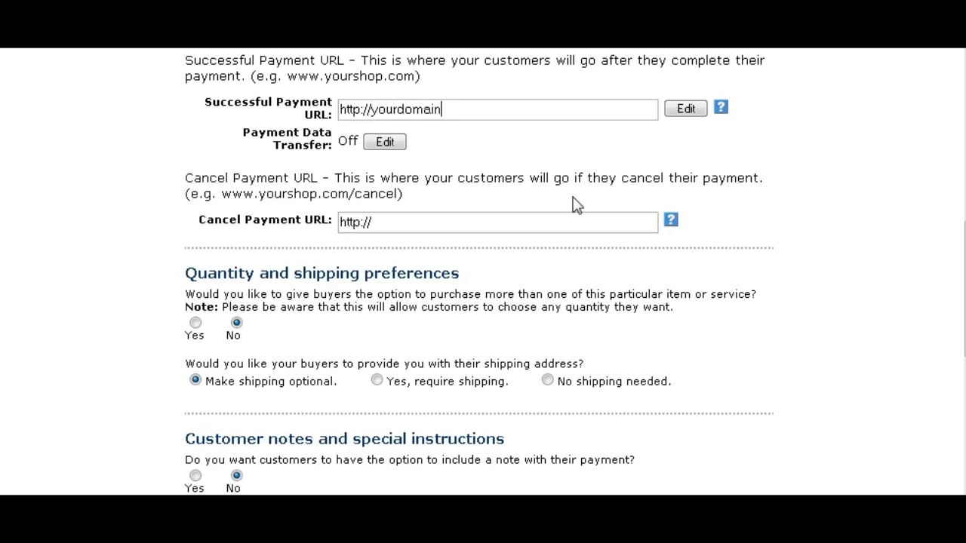
{"action": "type", "text": ".com/download"}
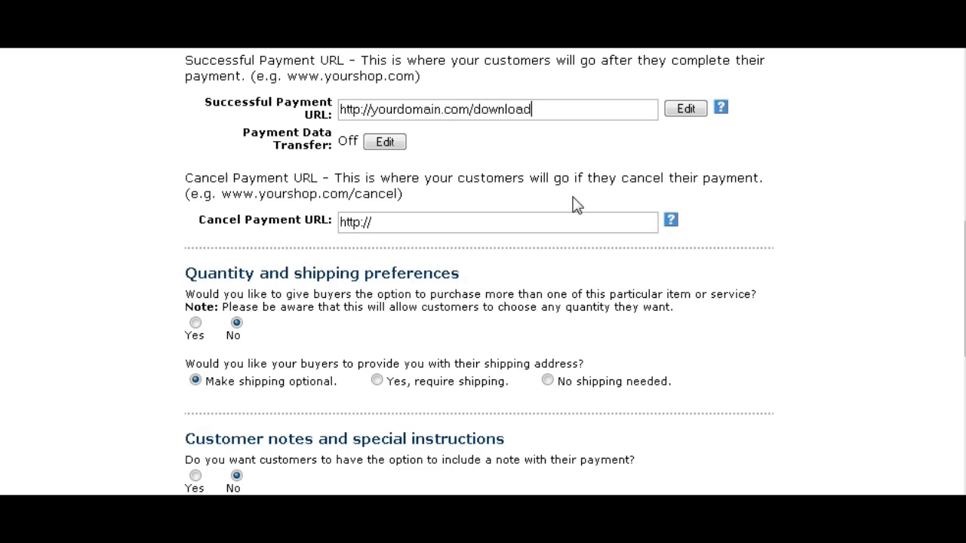
{"action": "type", "text": "page"}
{"action": "scroll", "coordinate": [572, 220], "scroll_direction": "down", "scroll_amount": 1}
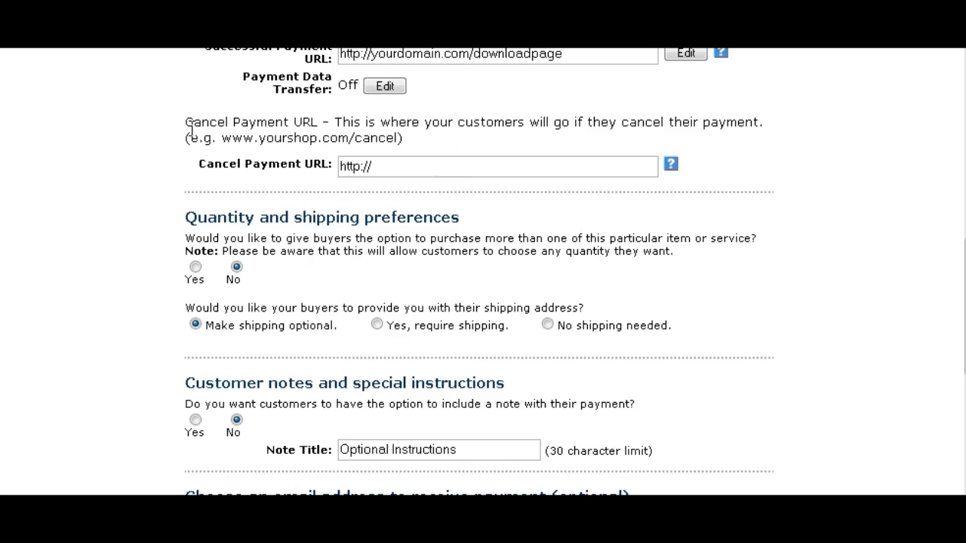
{"action": "left_click", "coordinate": [391, 166]}
{"action": "scroll", "coordinate": [413, 296], "scroll_direction": "up", "scroll_amount": 1}
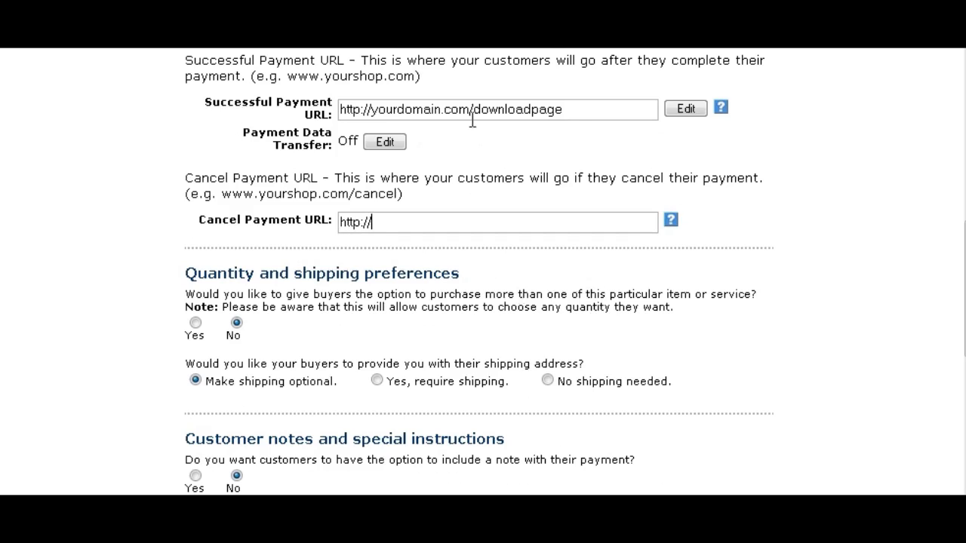
{"action": "left_click_drag", "start_coordinate": [476, 109], "coordinate": [272, 100]}
{"action": "key", "text": "ctrl+c"}
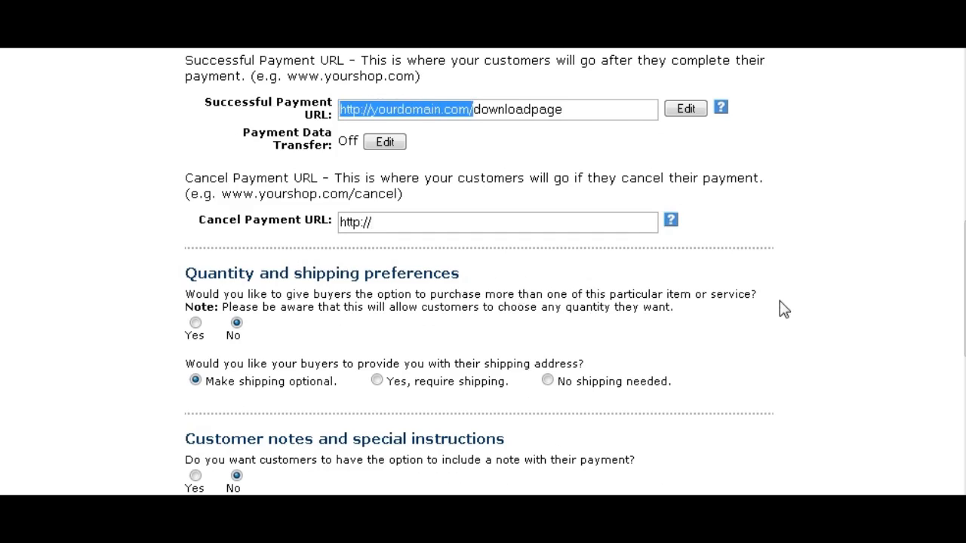
{"action": "scroll", "coordinate": [382, 226], "scroll_direction": "up", "scroll_amount": 1}
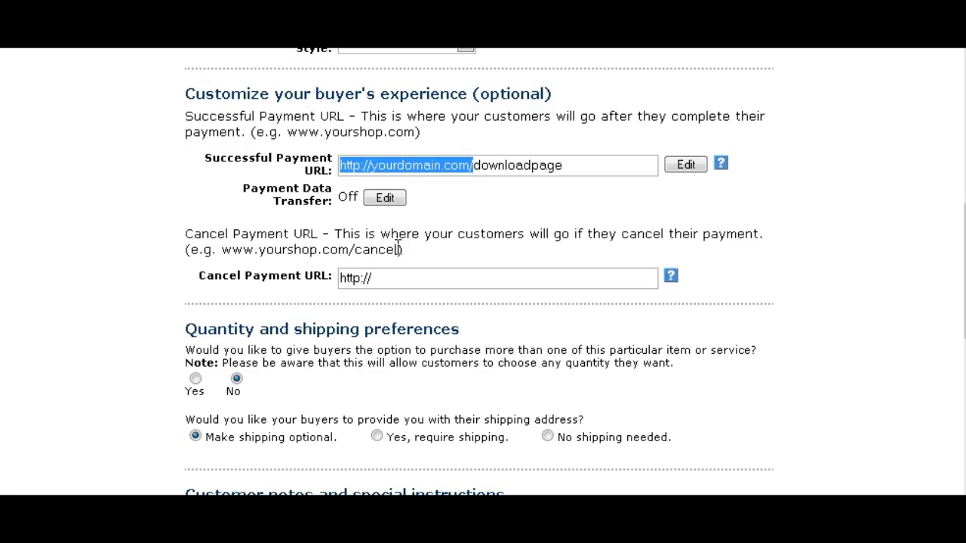
{"action": "left_click_drag", "start_coordinate": [383, 278], "coordinate": [267, 277]}
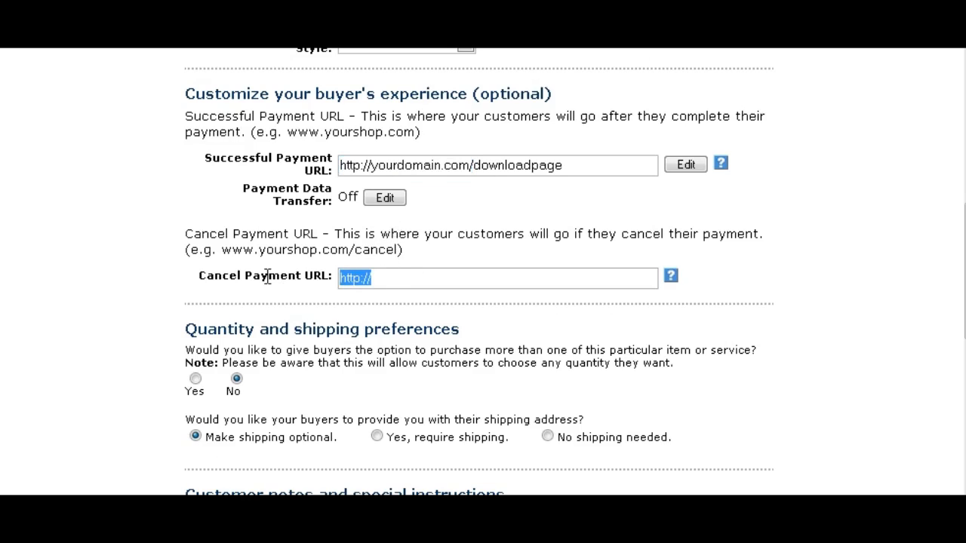
{"action": "key", "text": "ctrl+v"}
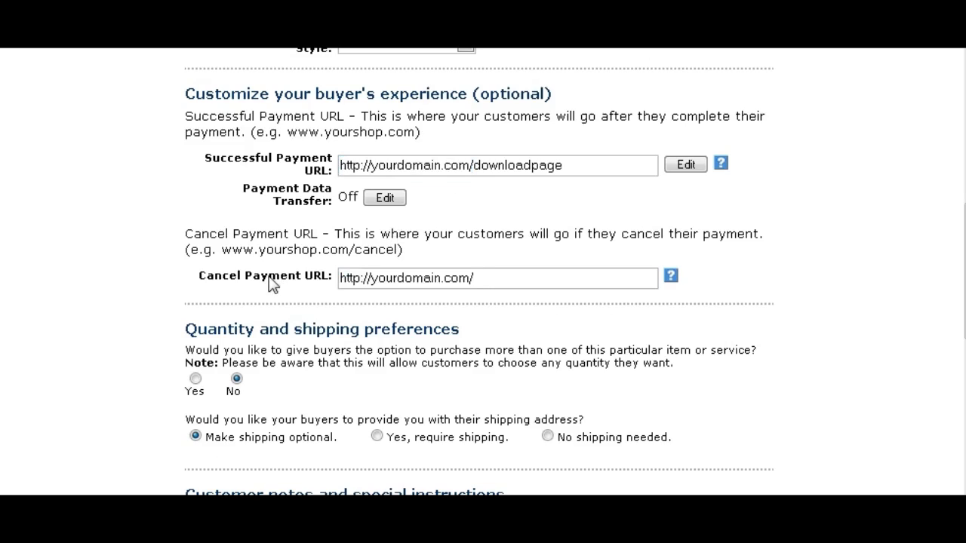
Set the buyers' shipping address preference to No shipping needed.
{"action": "scroll", "coordinate": [576, 295], "scroll_direction": "down", "scroll_amount": 4}
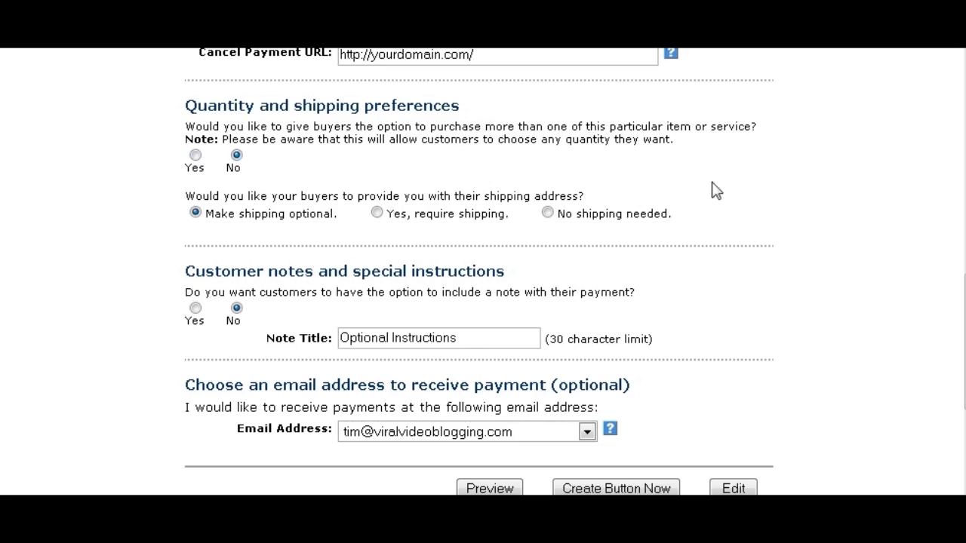
{"action": "scroll", "coordinate": [761, 217], "scroll_direction": "down", "scroll_amount": 3}
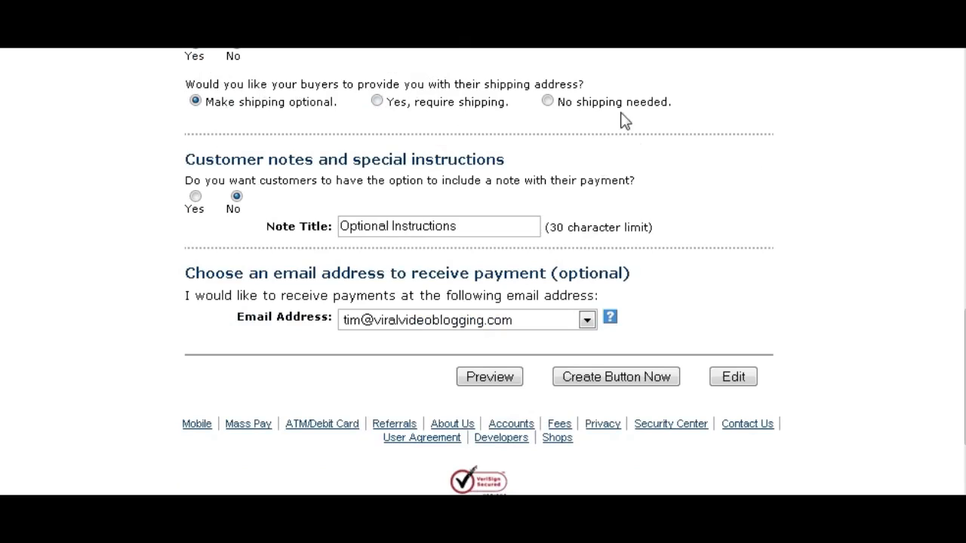
{"action": "left_click", "coordinate": [548, 100]}
{"action": "scroll", "coordinate": [730, 179], "scroll_direction": "down", "scroll_amount": 2}
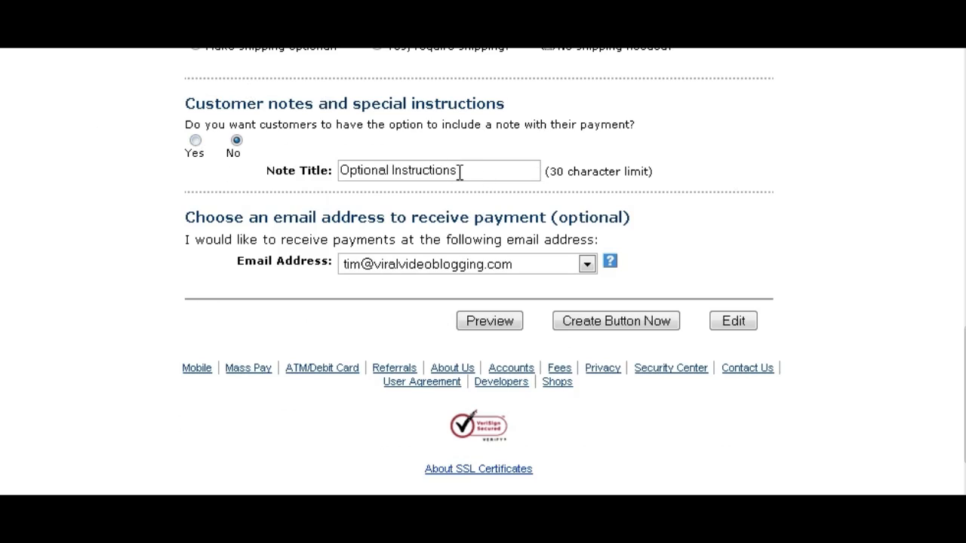
Keep the customer note and payment email settings as they are, and create the Buy Now button.
{"action": "scroll", "coordinate": [736, 227], "scroll_direction": "down", "scroll_amount": 2}
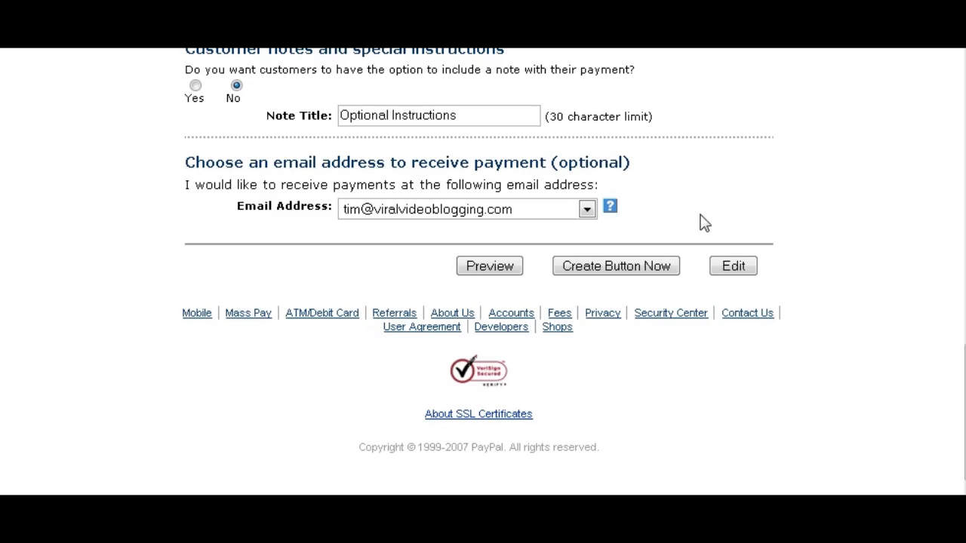
{"action": "double_click", "coordinate": [751, 188]}
{"action": "left_click", "coordinate": [614, 264]}
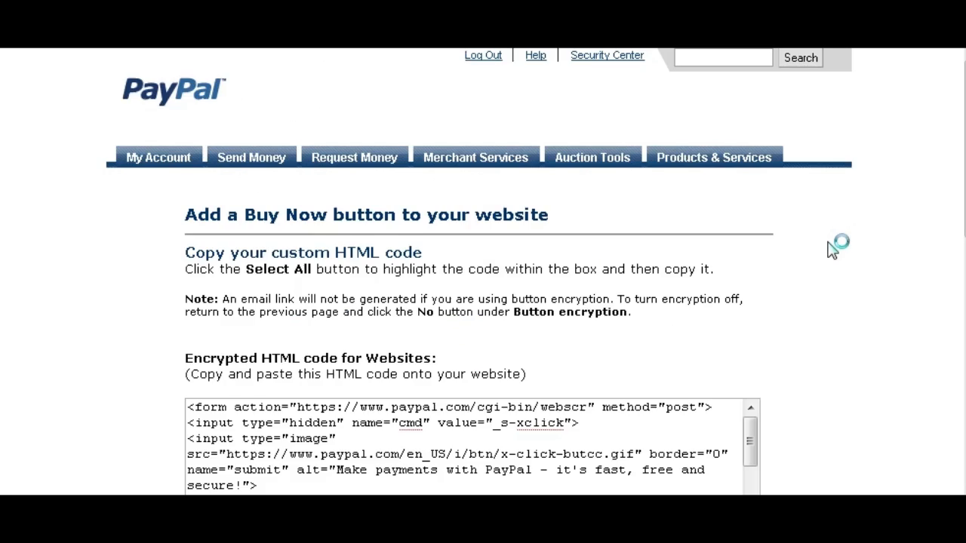
Select all of the encrypted HTML code for websites and copy it.
{"action": "scroll", "coordinate": [839, 249], "scroll_direction": "down", "scroll_amount": 3}
{"action": "scroll", "coordinate": [847, 249], "scroll_direction": "down", "scroll_amount": 3}
{"action": "scroll", "coordinate": [848, 248], "scroll_direction": "down", "scroll_amount": 1}
{"action": "scroll", "coordinate": [848, 248], "scroll_direction": "up", "scroll_amount": 1}
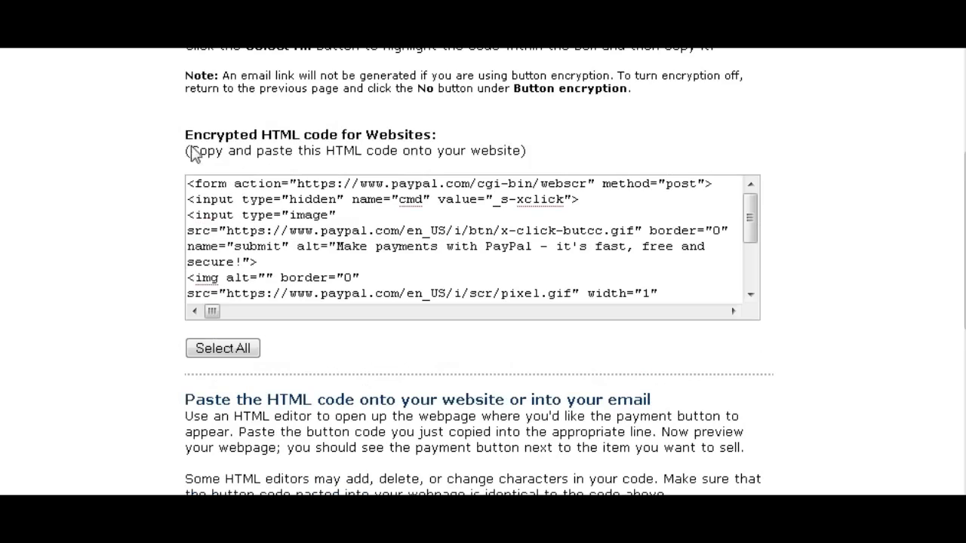
{"action": "scroll", "coordinate": [785, 124], "scroll_direction": "down", "scroll_amount": 2}
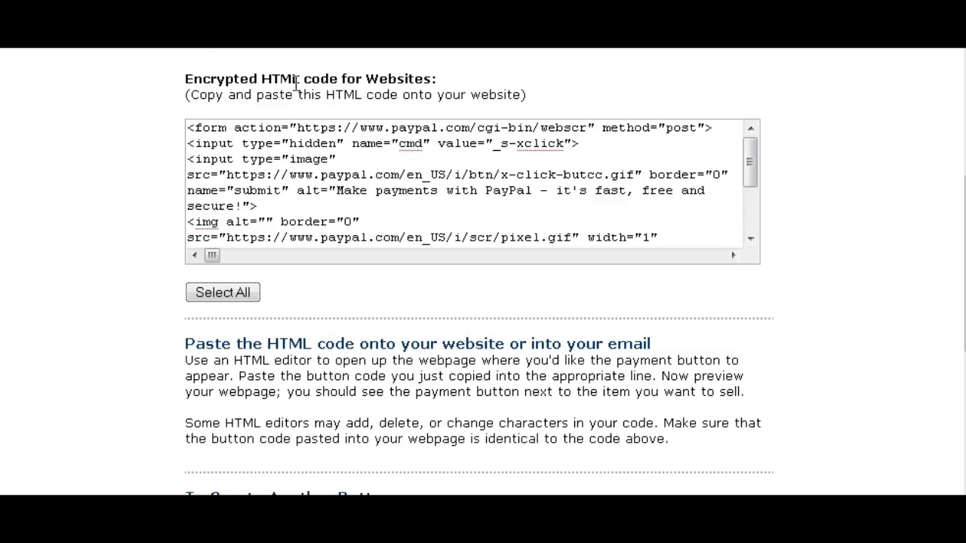
{"action": "scroll", "coordinate": [400, 136], "scroll_direction": "down", "scroll_amount": 2}
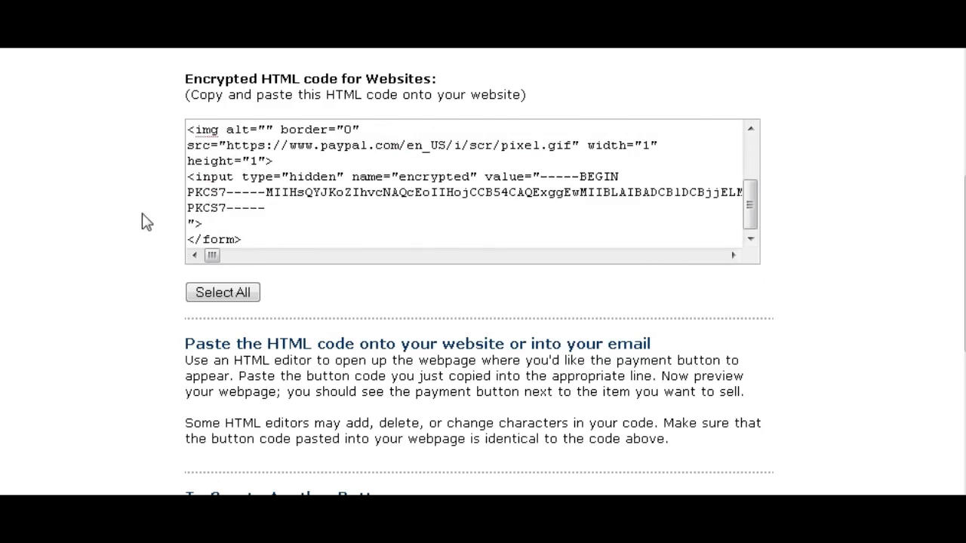
{"action": "scroll", "coordinate": [140, 215], "scroll_direction": "down", "scroll_amount": 3}
{"action": "left_click", "coordinate": [219, 183]}
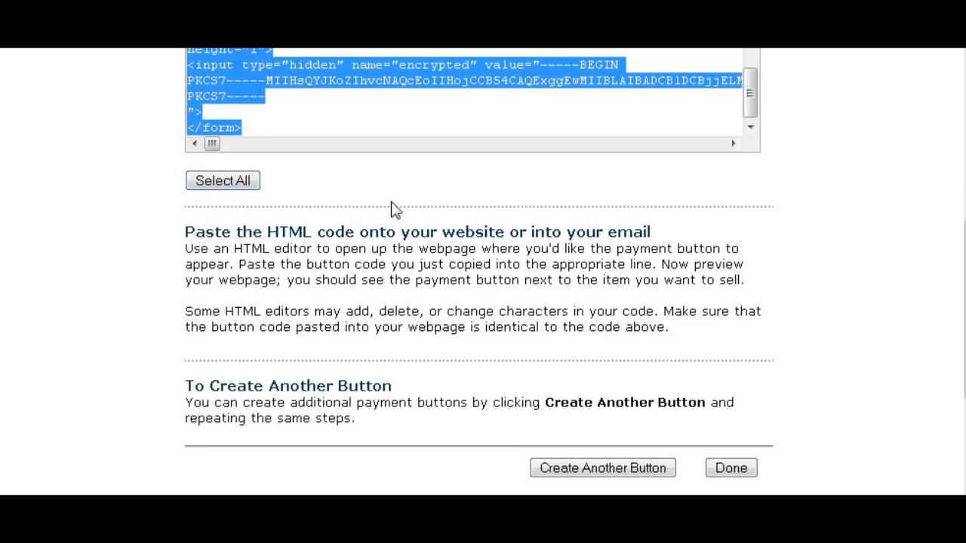
{"action": "scroll", "coordinate": [391, 208], "scroll_direction": "up", "scroll_amount": 2}
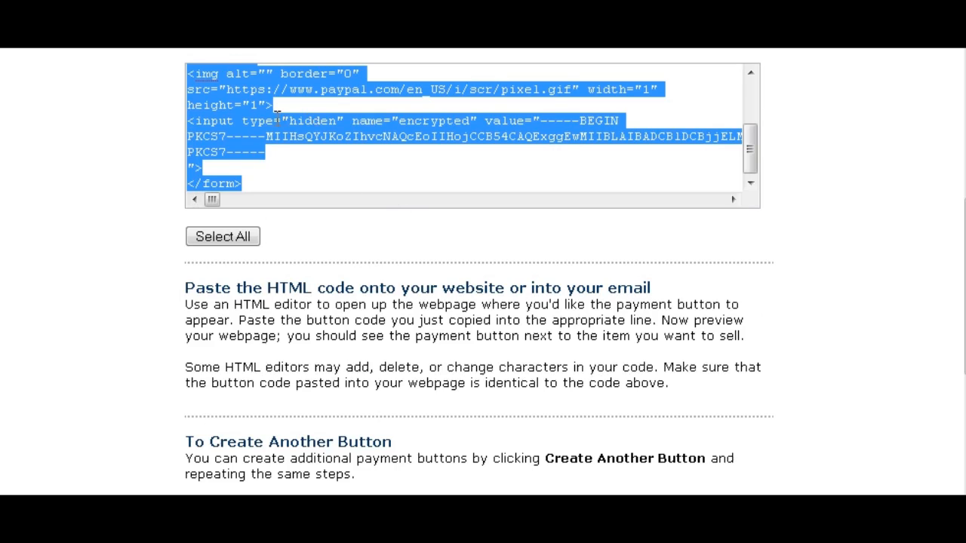
{"action": "right_click", "coordinate": [238, 112]}
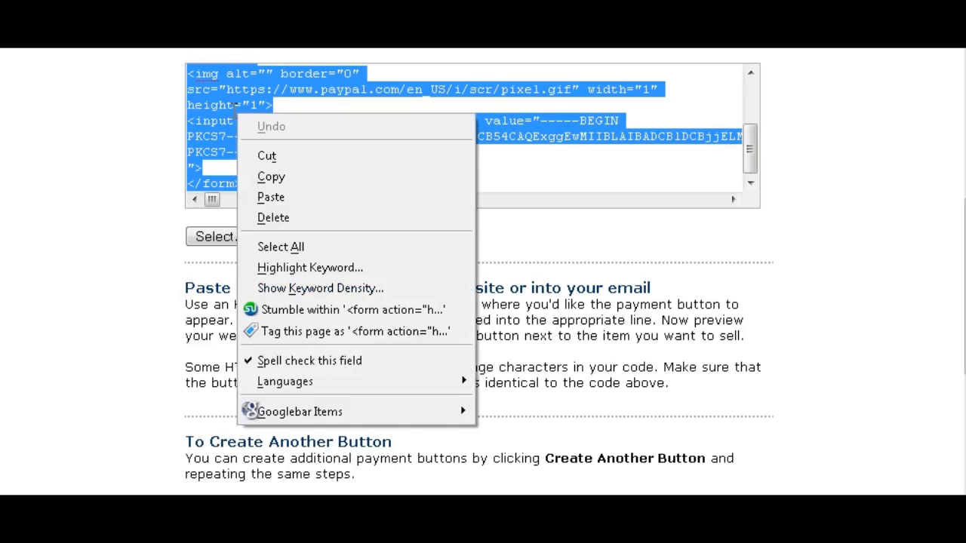
{"action": "left_click", "coordinate": [287, 178]}
Open Notepad, paste the copied button code into the blank document, and highlight its encrypted value for inspection.
{"action": "key", "text": "super"}
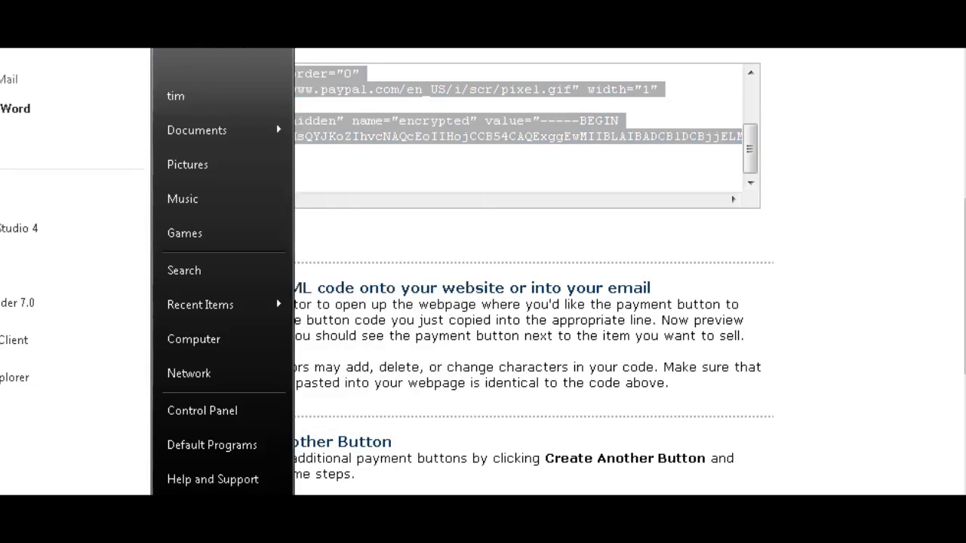
{"action": "left_click", "coordinate": [68, 146]}
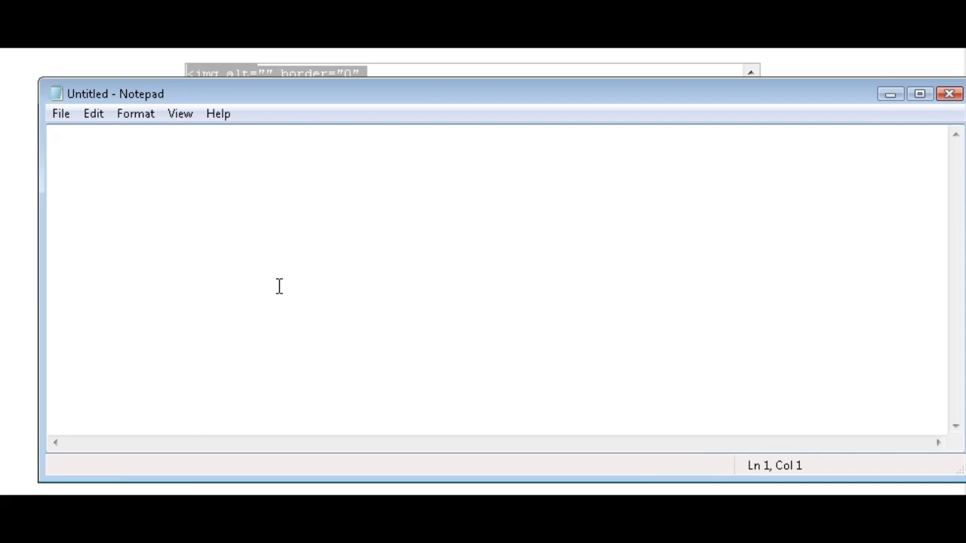
{"action": "key", "text": "ctrl+v"}
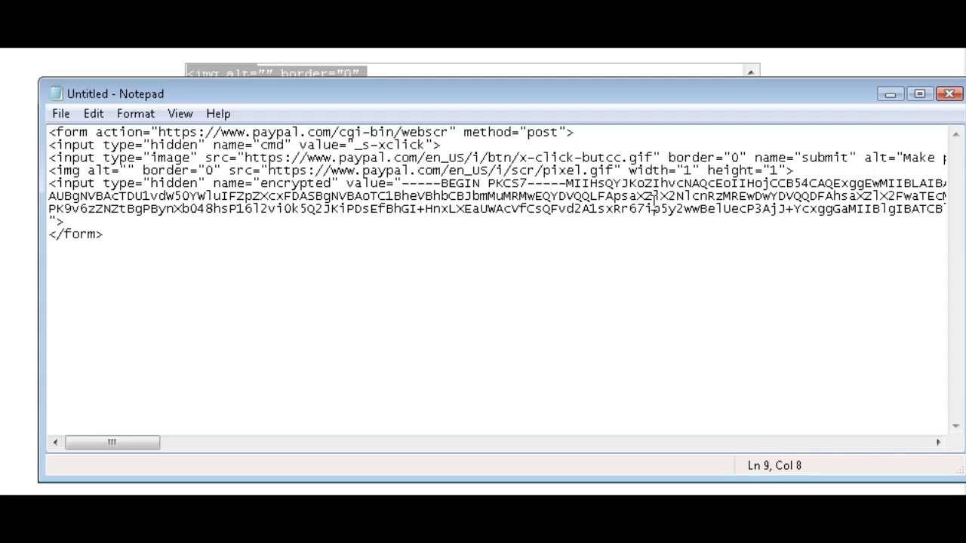
{"action": "left_click_drag", "start_coordinate": [410, 184], "coordinate": [738, 224]}
{"action": "left_click", "coordinate": [738, 271]}
Switch back to the PayPal code page in the browser and start creating another button.
{"action": "key", "text": "alt+Tab"}
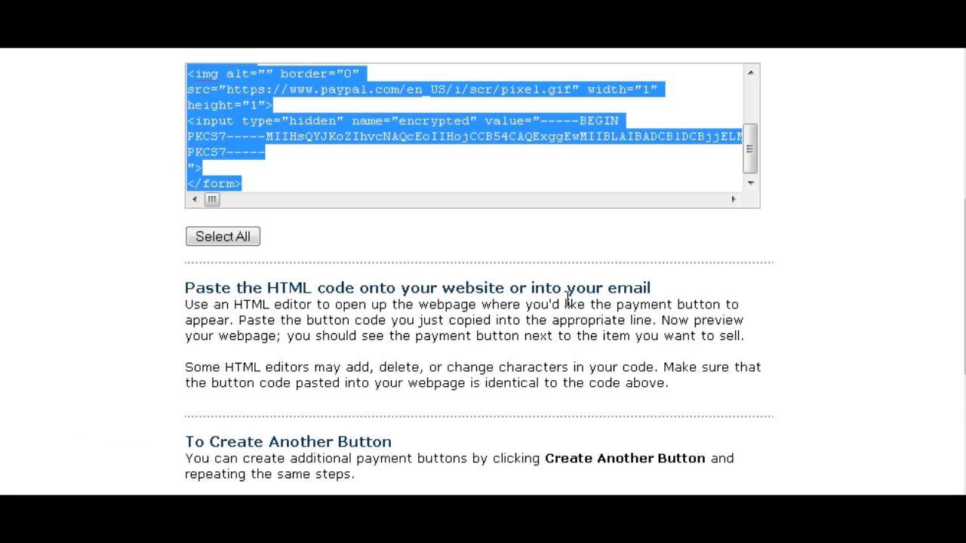
{"action": "scroll", "coordinate": [670, 291], "scroll_direction": "down", "scroll_amount": 6}
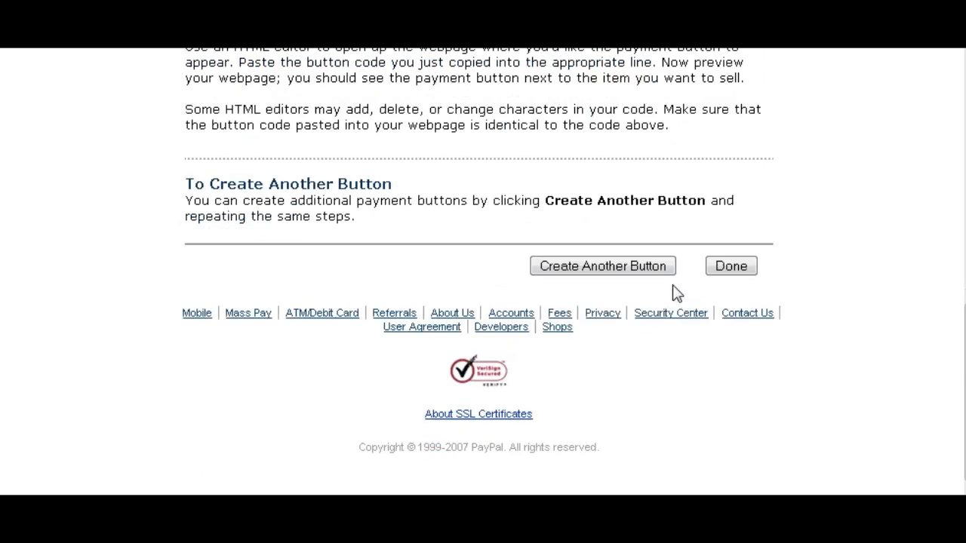
{"action": "scroll", "coordinate": [571, 281], "scroll_direction": "up", "scroll_amount": 3}
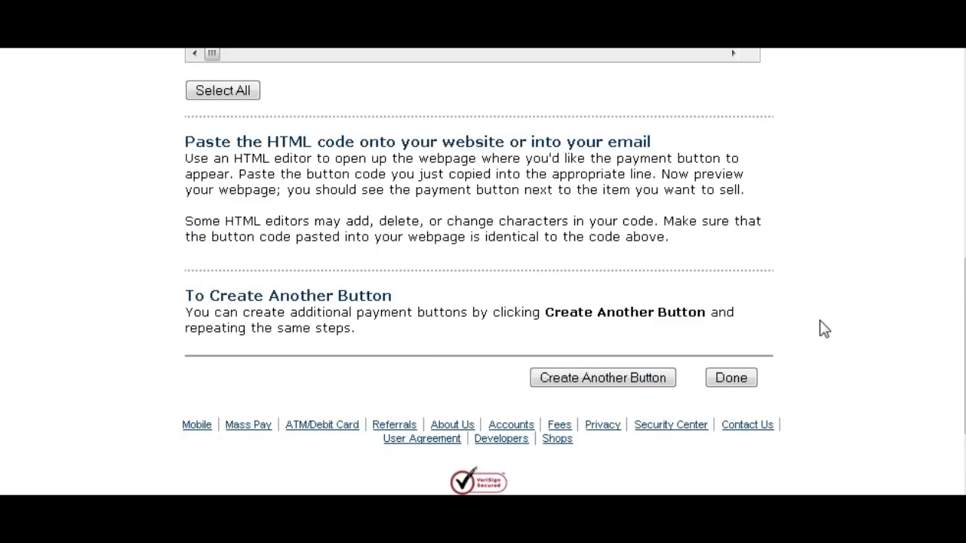
{"action": "left_click", "coordinate": [574, 381]}
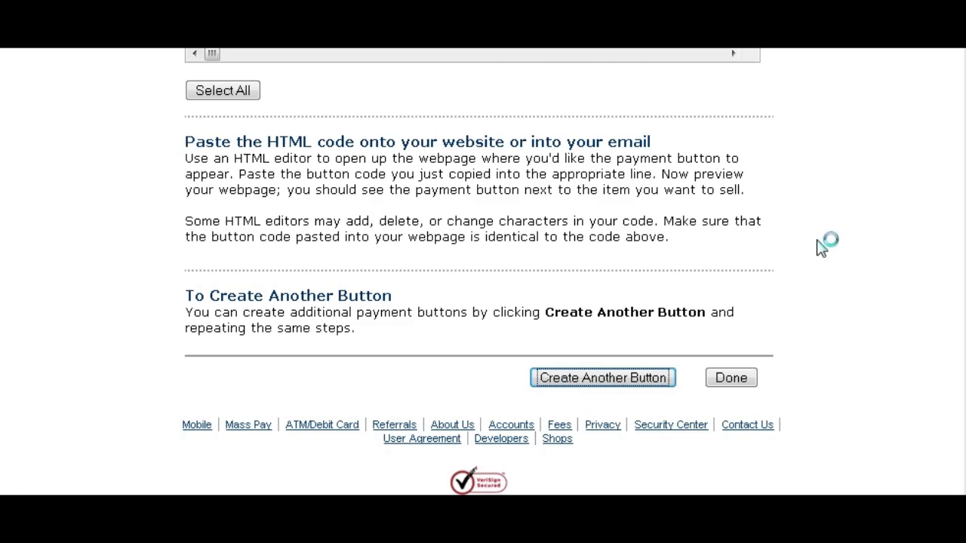
Edit the item price for the new button, keep the other item settings, and proceed to the page with more options.
{"action": "scroll", "coordinate": [614, 242], "scroll_direction": "down", "scroll_amount": 5}
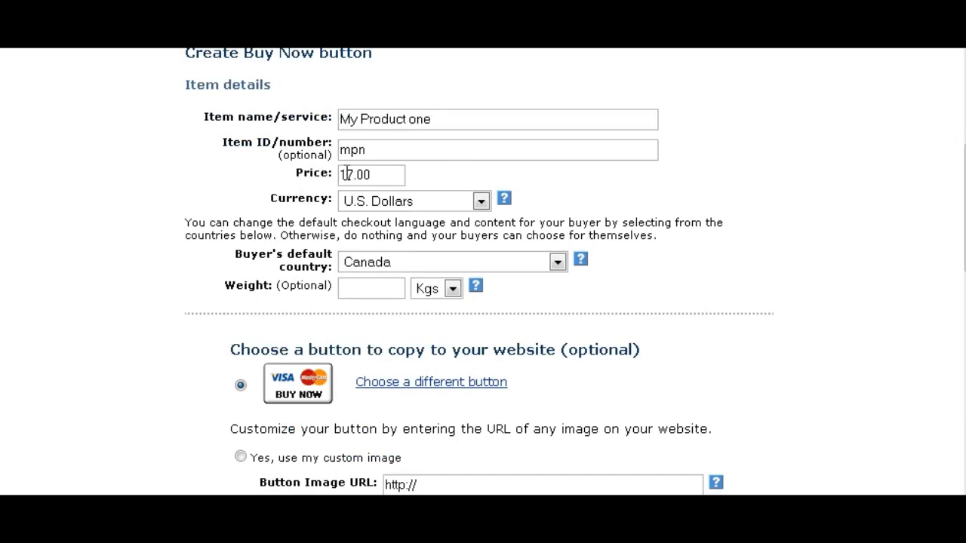
{"action": "key", "text": "Delete"}
{"action": "scroll", "coordinate": [740, 263], "scroll_direction": "down", "scroll_amount": 8}
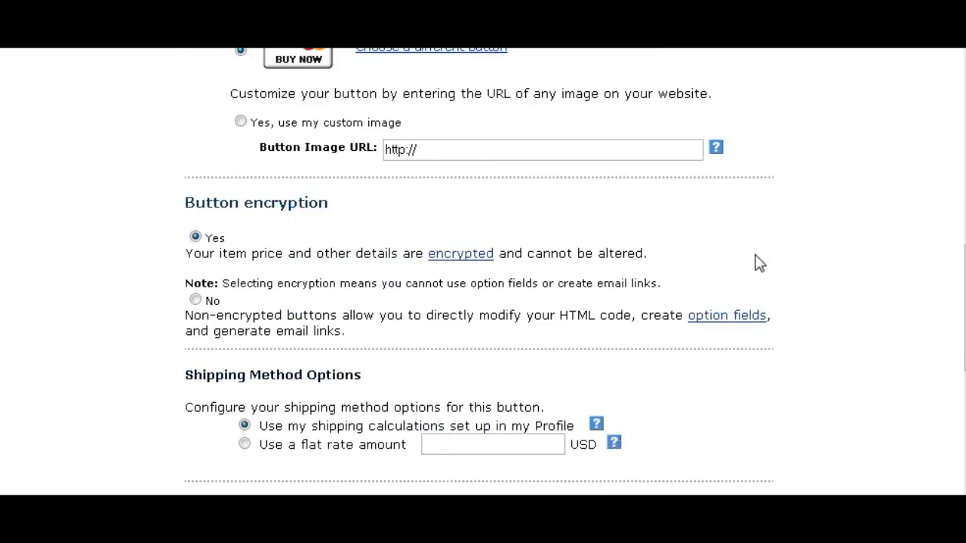
{"action": "scroll", "coordinate": [754, 264], "scroll_direction": "down", "scroll_amount": 3}
{"action": "left_click", "coordinate": [692, 265]}
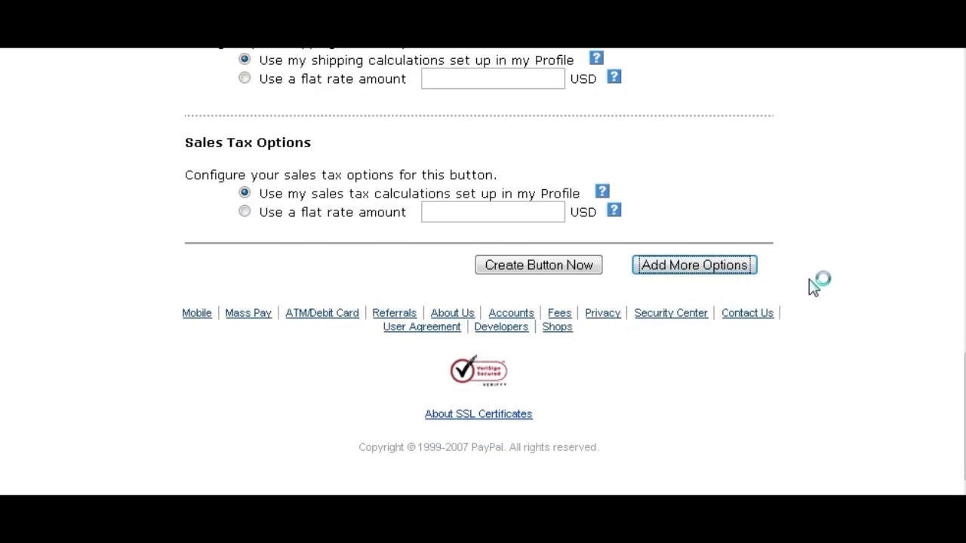
Review the new button's payment URLs, quantity and shipping preferences, customer note and payment email settings.
{"action": "scroll", "coordinate": [815, 286], "scroll_direction": "down", "scroll_amount": 5}
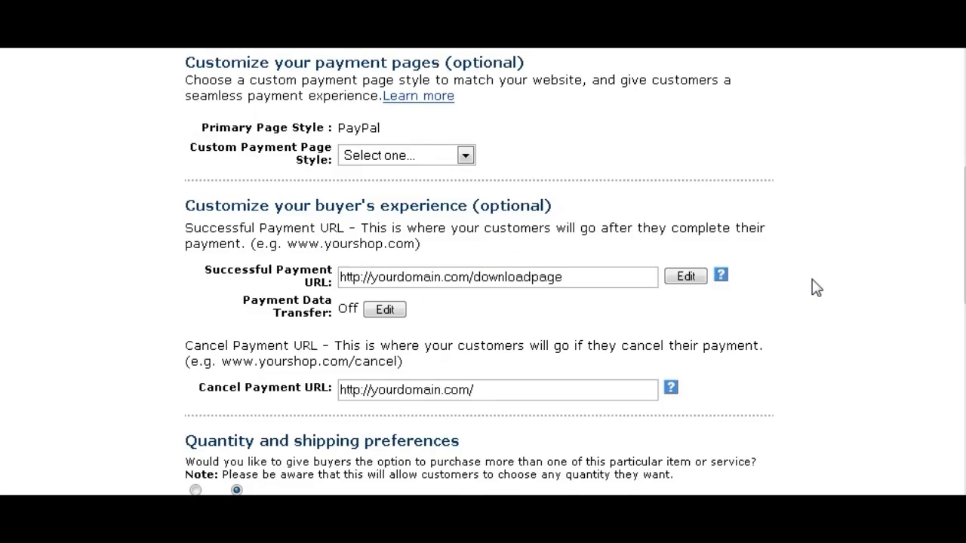
{"action": "scroll", "coordinate": [815, 287], "scroll_direction": "down", "scroll_amount": 3}
{"action": "scroll", "coordinate": [815, 287], "scroll_direction": "down", "scroll_amount": 4}
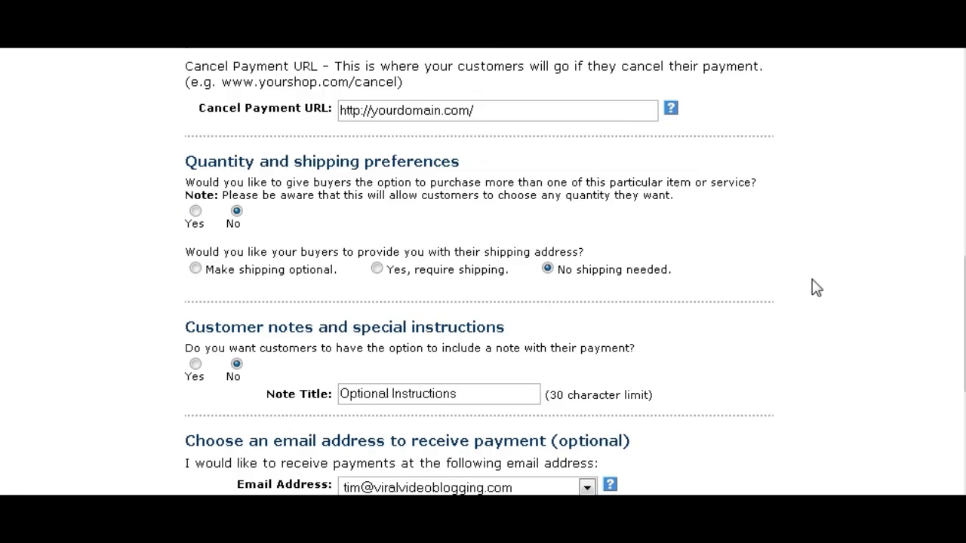
{"action": "scroll", "coordinate": [816, 287], "scroll_direction": "down", "scroll_amount": 6}
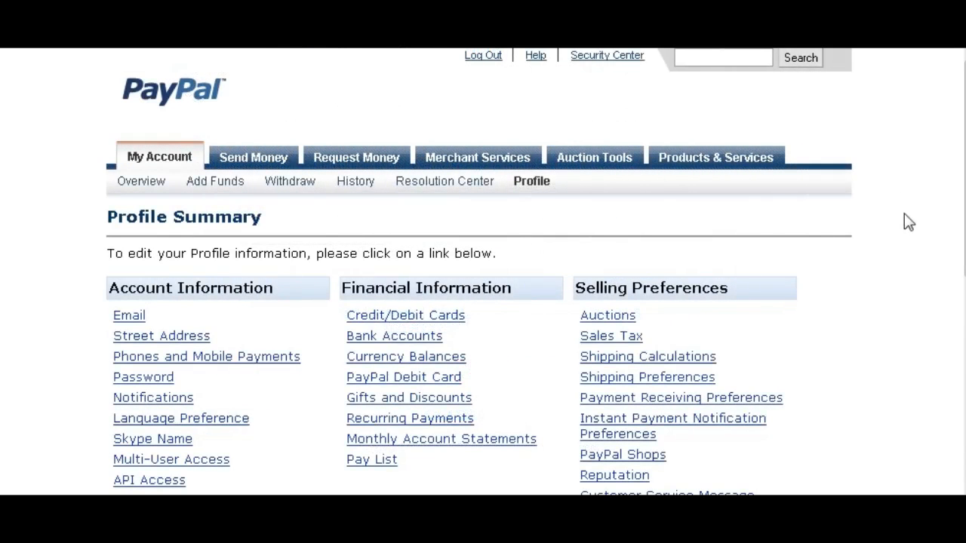
Open the Sales Tax settings from the Profile Summary and review the domestic and international tax rate sections.
{"action": "scroll", "coordinate": [875, 266], "scroll_direction": "down", "scroll_amount": 3}
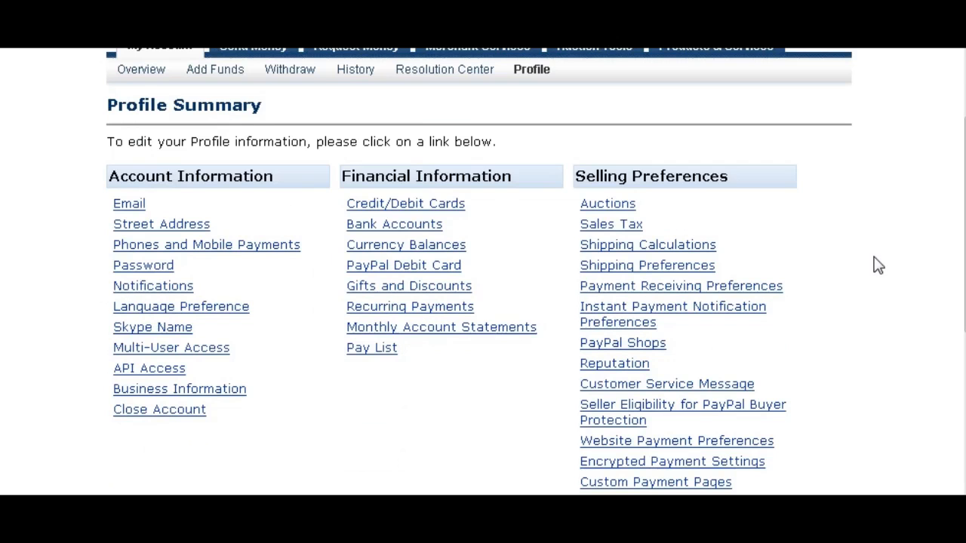
{"action": "scroll", "coordinate": [877, 264], "scroll_direction": "down", "scroll_amount": 3}
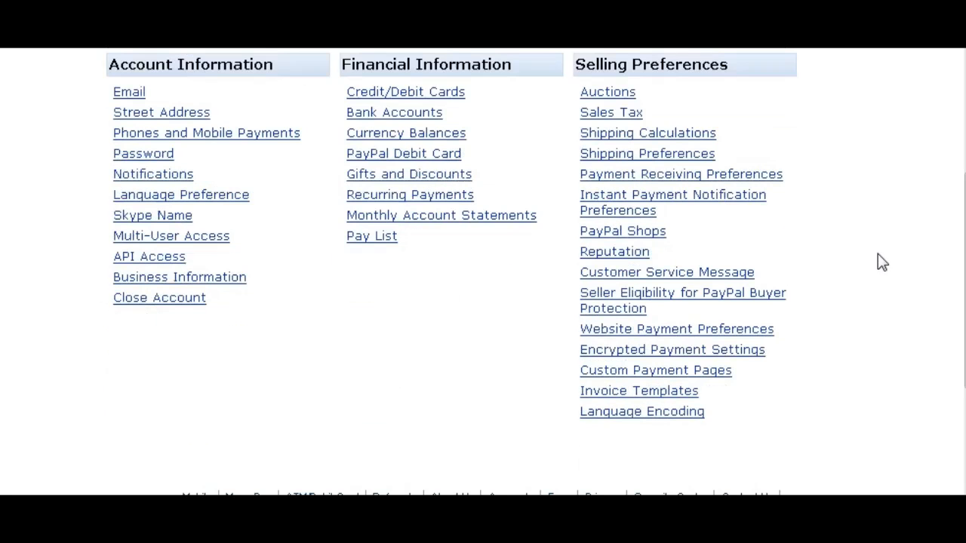
{"action": "left_click", "coordinate": [618, 114]}
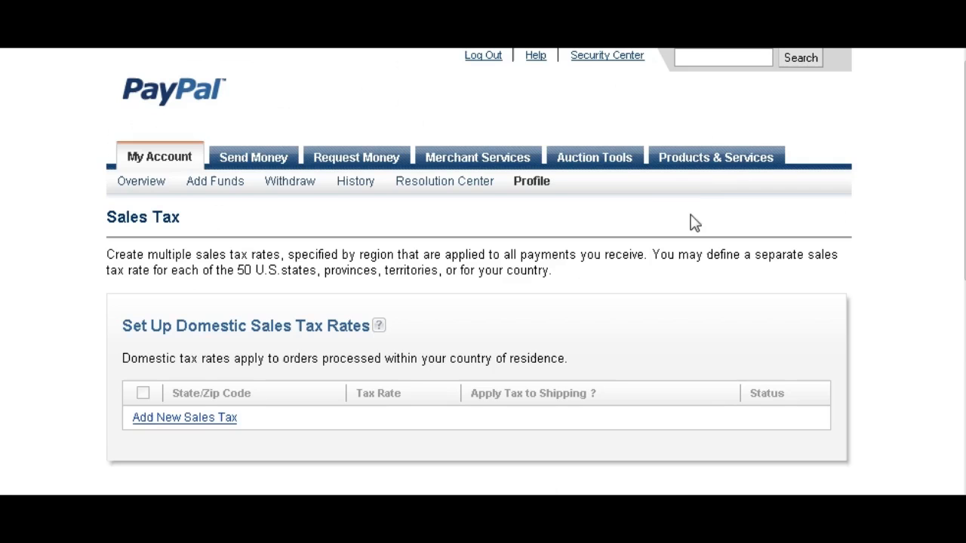
{"action": "scroll", "coordinate": [714, 211], "scroll_direction": "down", "scroll_amount": 5}
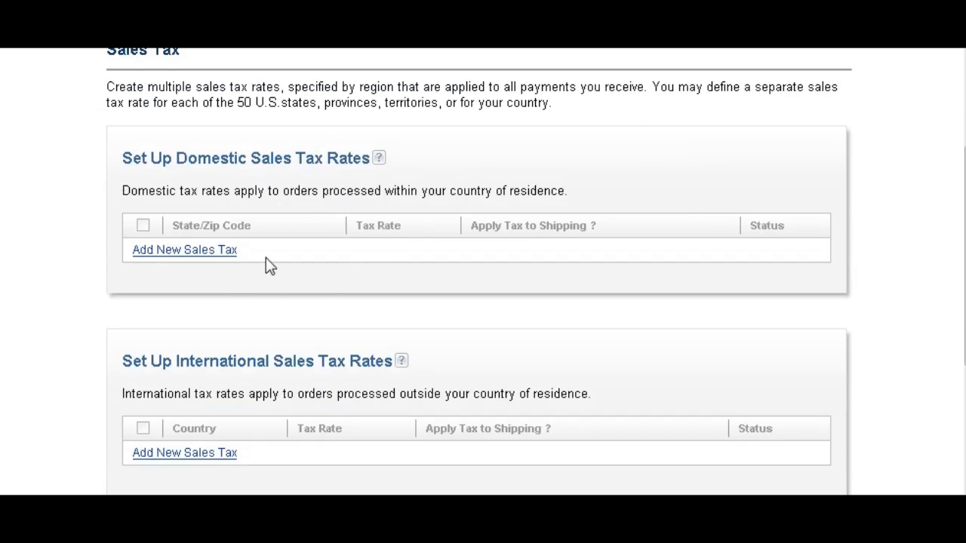
{"action": "scroll", "coordinate": [536, 263], "scroll_direction": "down", "scroll_amount": 3}
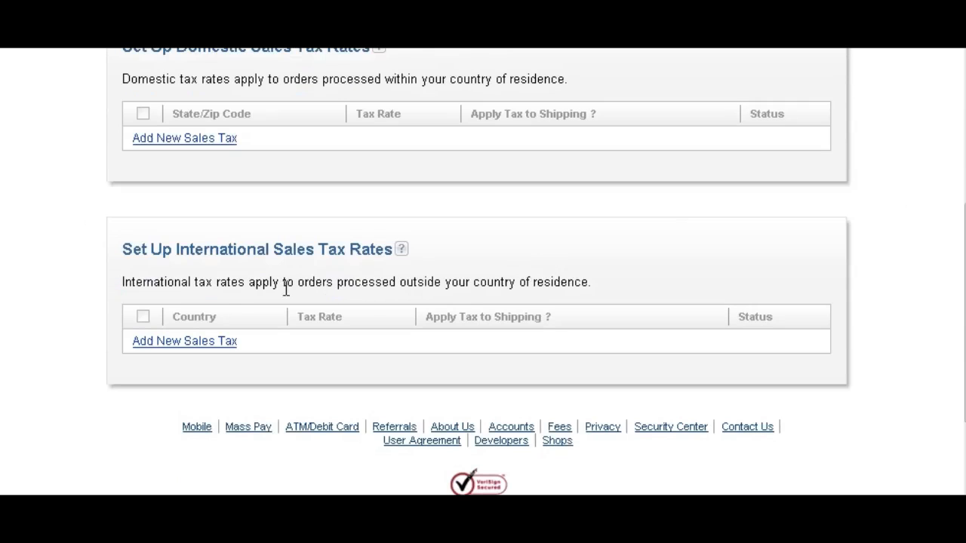
{"action": "scroll", "coordinate": [597, 280], "scroll_direction": "down", "scroll_amount": 2}
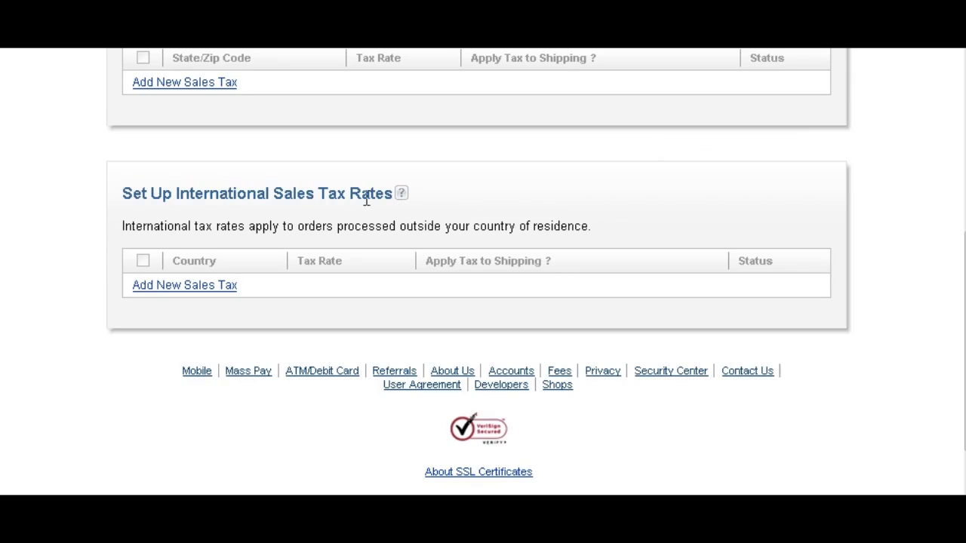
{"action": "scroll", "coordinate": [377, 261], "scroll_direction": "down", "scroll_amount": 1}
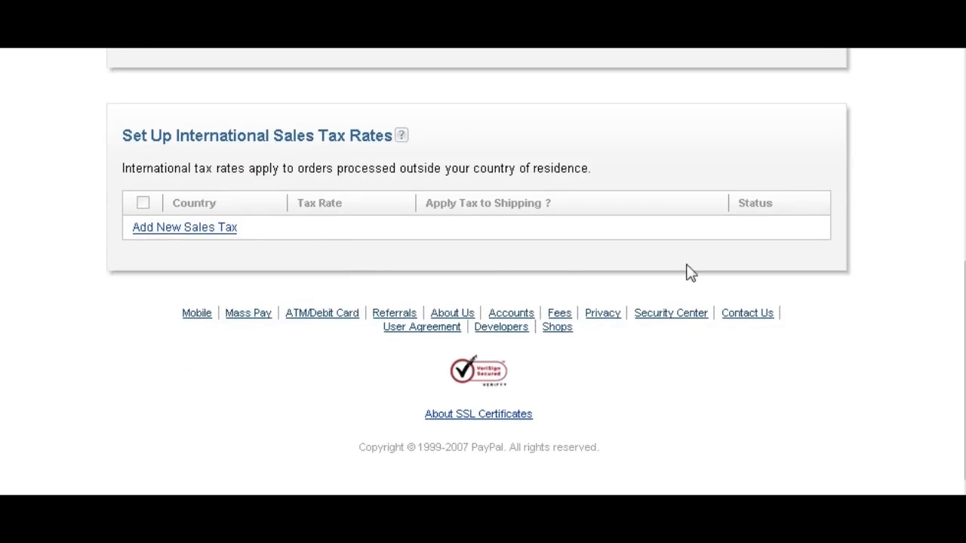
{"action": "scroll", "coordinate": [689, 270], "scroll_direction": "up", "scroll_amount": 6}
{"action": "scroll", "coordinate": [687, 264], "scroll_direction": "up", "scroll_amount": 1}
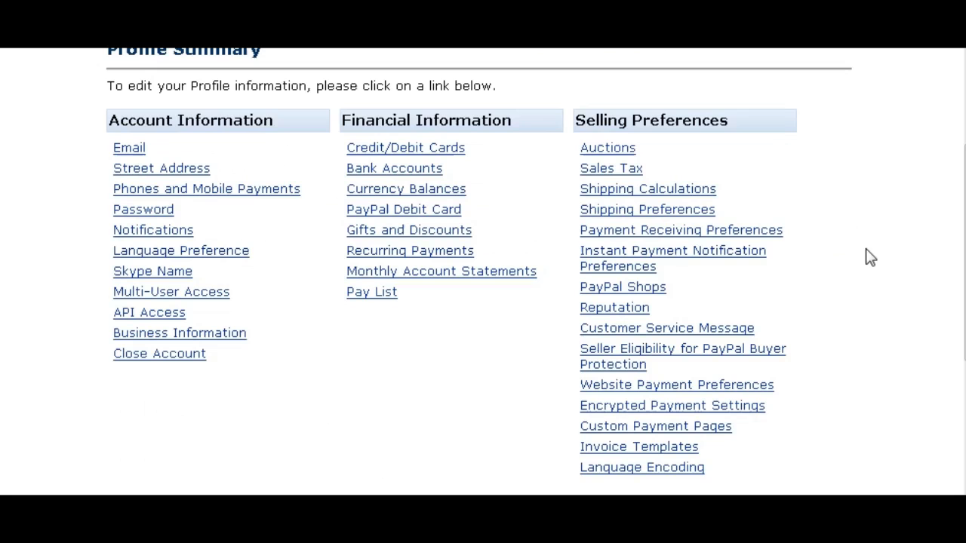
Open the Shipping Calculations from the selling preferences and review the currency and cost method options.
{"action": "left_click", "coordinate": [683, 196]}
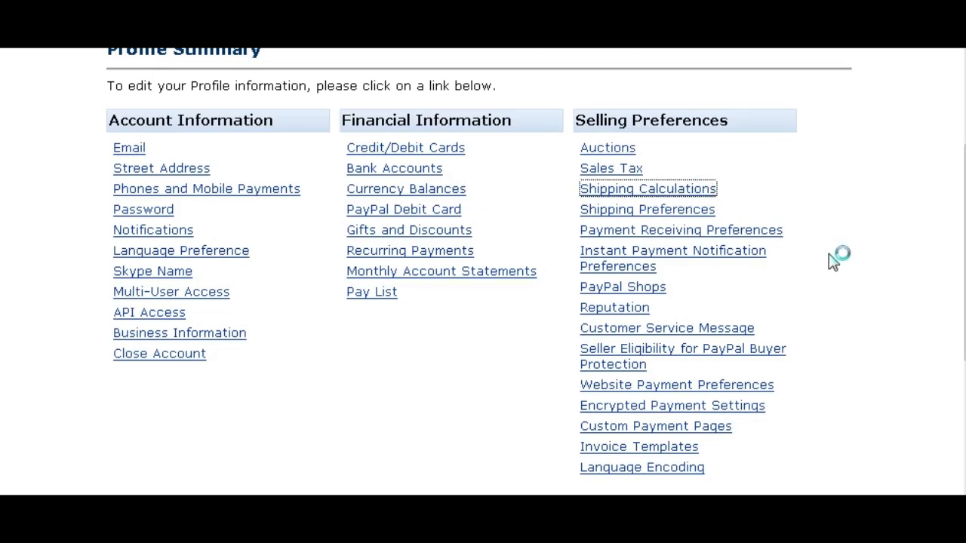
{"action": "scroll", "coordinate": [830, 256], "scroll_direction": "down", "scroll_amount": 3}
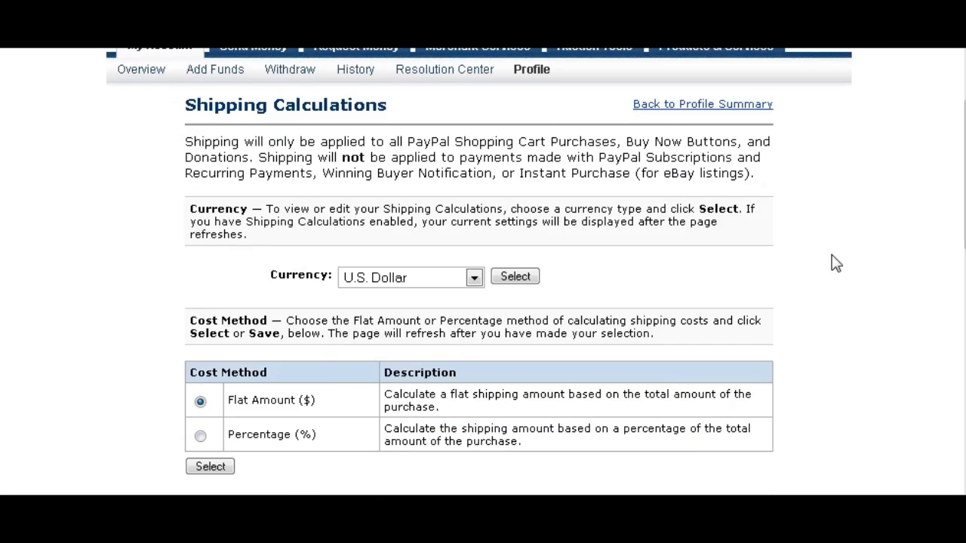
{"action": "scroll", "coordinate": [834, 259], "scroll_direction": "down", "scroll_amount": 1}
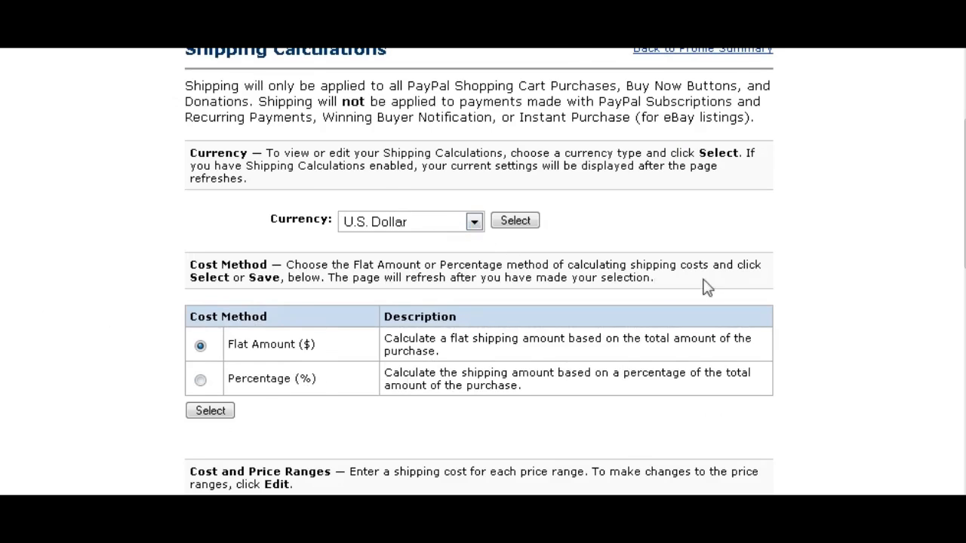
Review the shipping cost fields, price ranges and override option in the Shipping Calculations.
{"action": "scroll", "coordinate": [702, 287], "scroll_direction": "down", "scroll_amount": 3}
{"action": "scroll", "coordinate": [723, 309], "scroll_direction": "down", "scroll_amount": 3}
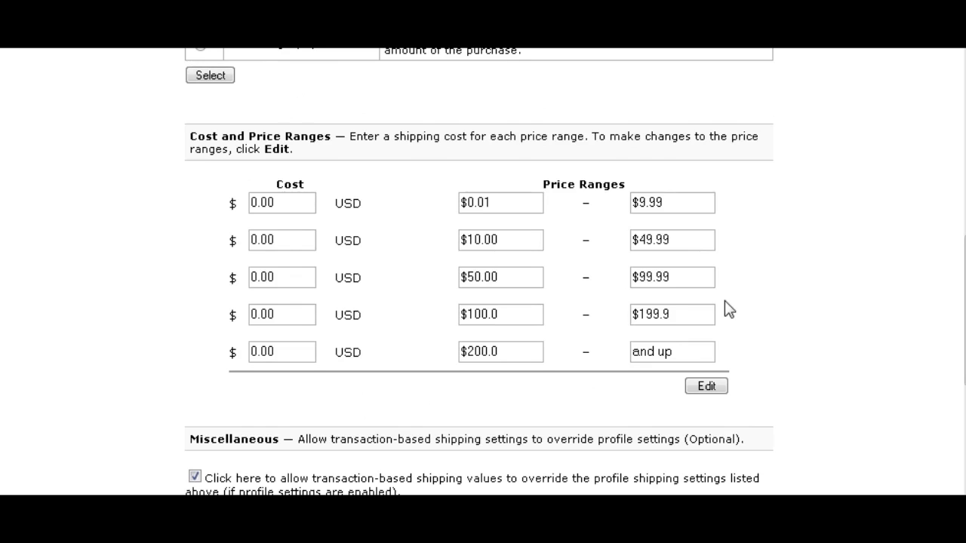
{"action": "scroll", "coordinate": [830, 297], "scroll_direction": "down", "scroll_amount": 2}
{"action": "scroll", "coordinate": [857, 305], "scroll_direction": "up", "scroll_amount": 11}
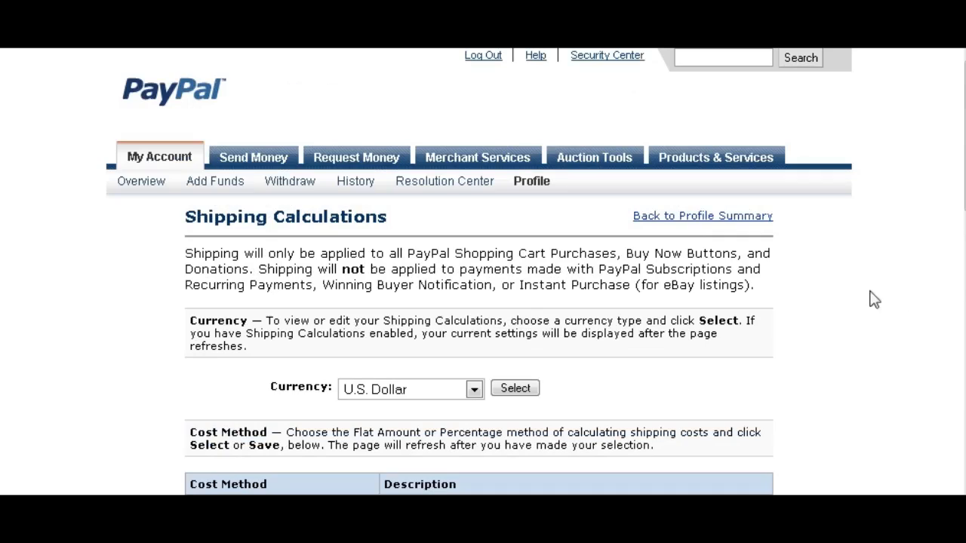
Return to the Profile Summary, open the Shipping Preferences, and review the Canada Post, UPS and default carrier settings.
{"action": "left_click", "coordinate": [671, 217]}
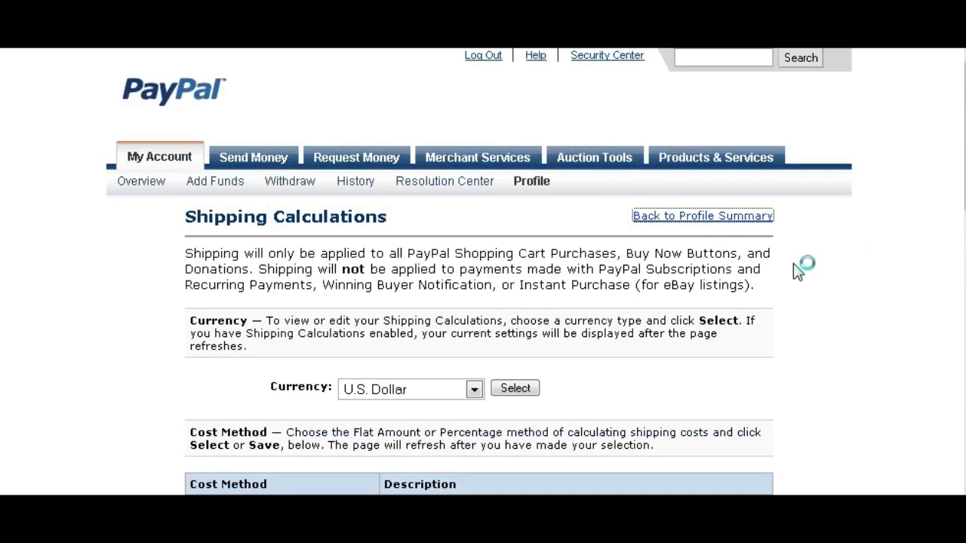
{"action": "scroll", "coordinate": [845, 272], "scroll_direction": "down", "scroll_amount": 4}
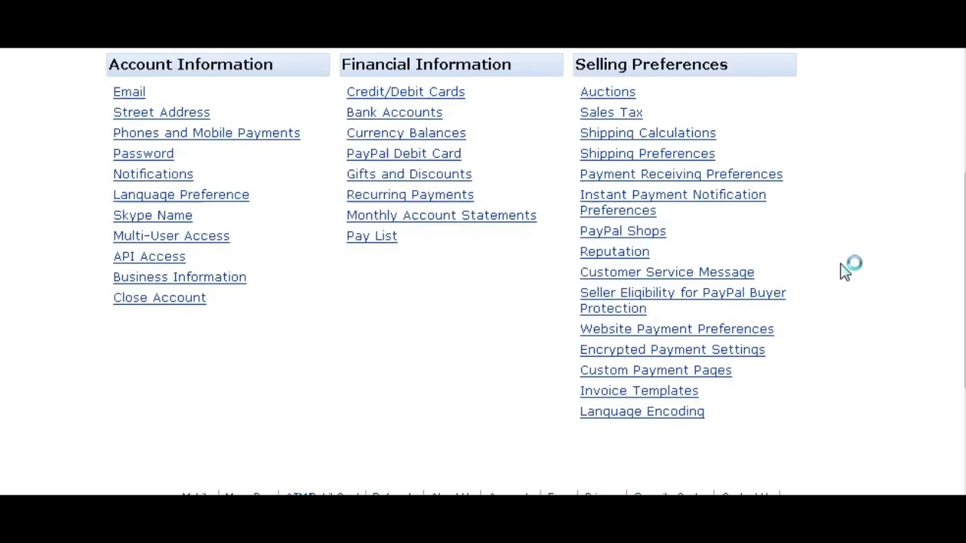
{"action": "left_click", "coordinate": [642, 154]}
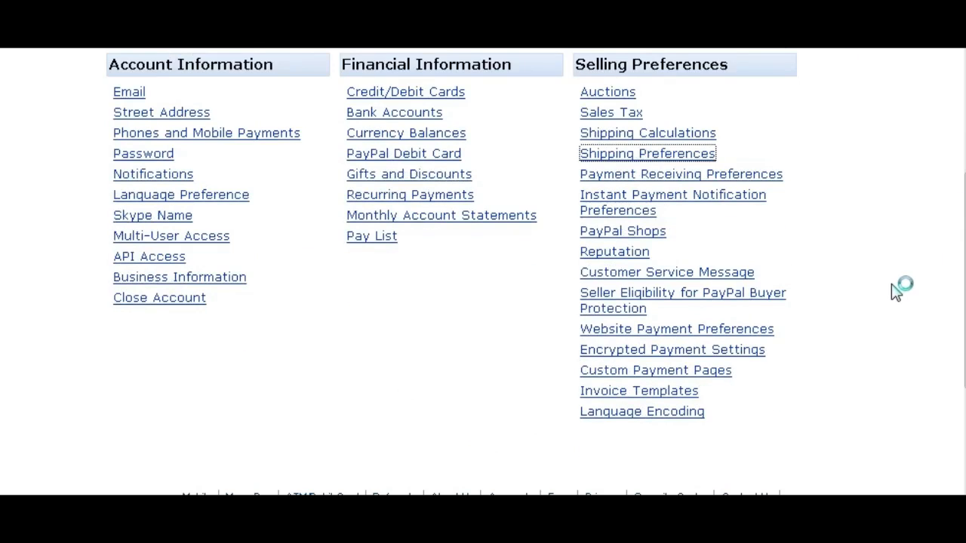
{"action": "scroll", "coordinate": [732, 287], "scroll_direction": "down", "scroll_amount": 3}
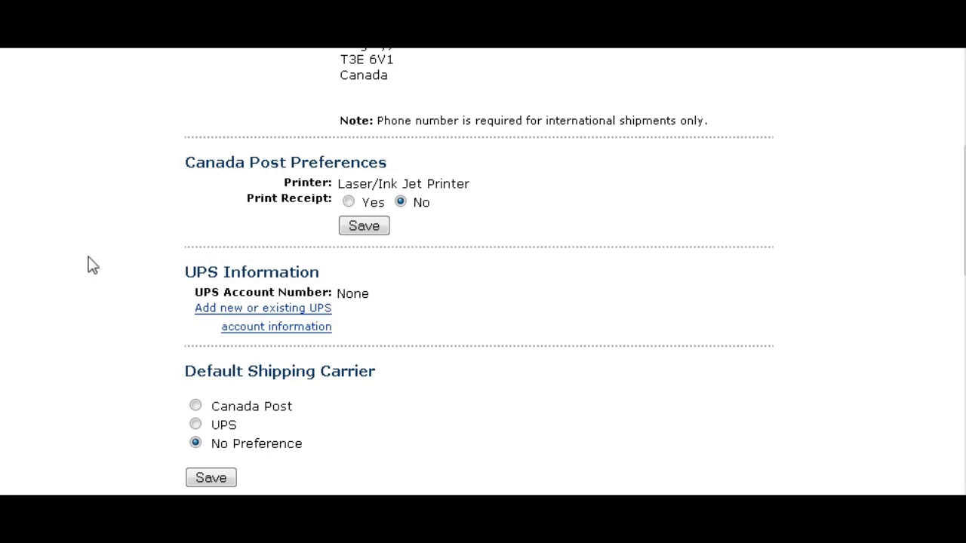
{"action": "scroll", "coordinate": [638, 313], "scroll_direction": "down", "scroll_amount": 2}
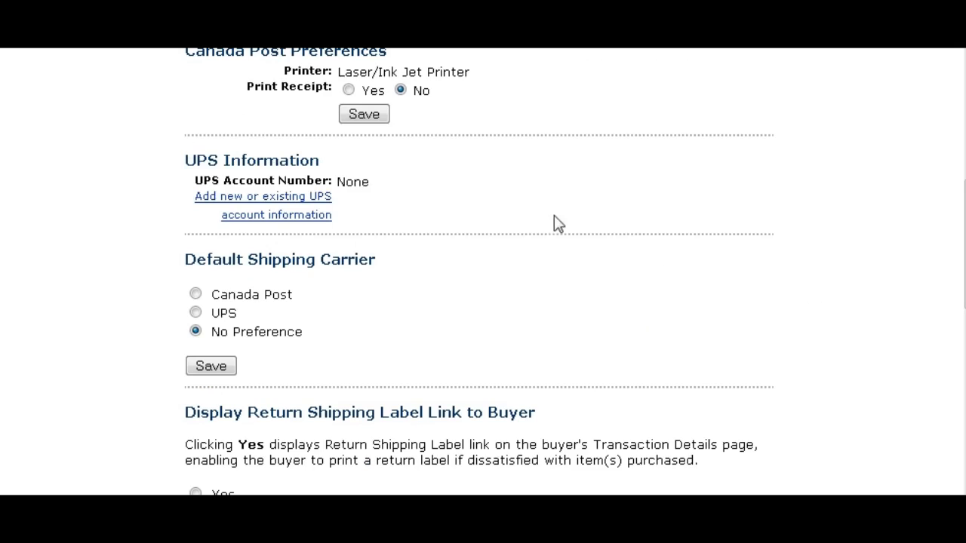
{"action": "scroll", "coordinate": [588, 260], "scroll_direction": "down", "scroll_amount": 3}
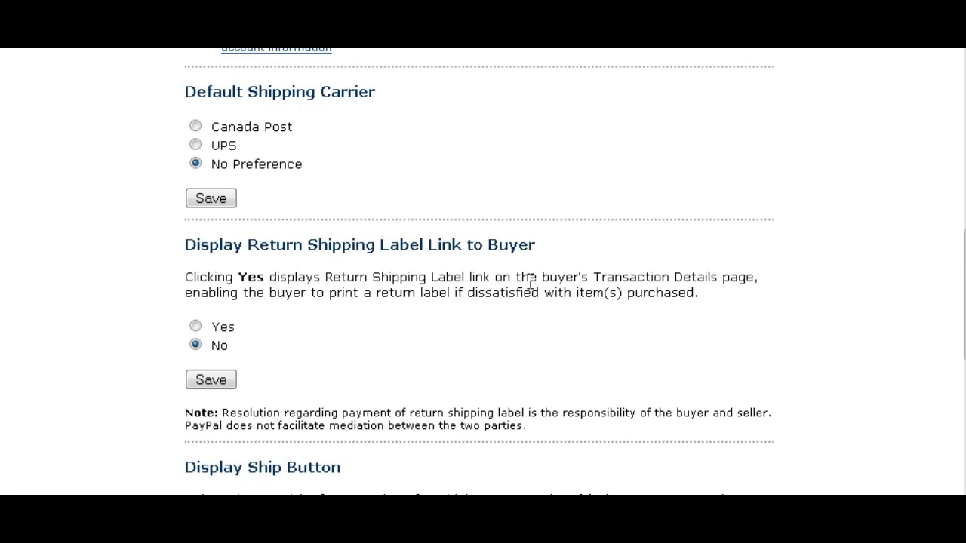
Examine the return shipping label link and Display Ship Button options in the Shipping Preferences.
{"action": "scroll", "coordinate": [576, 291], "scroll_direction": "down", "scroll_amount": 1}
{"action": "scroll", "coordinate": [580, 290], "scroll_direction": "down", "scroll_amount": 1}
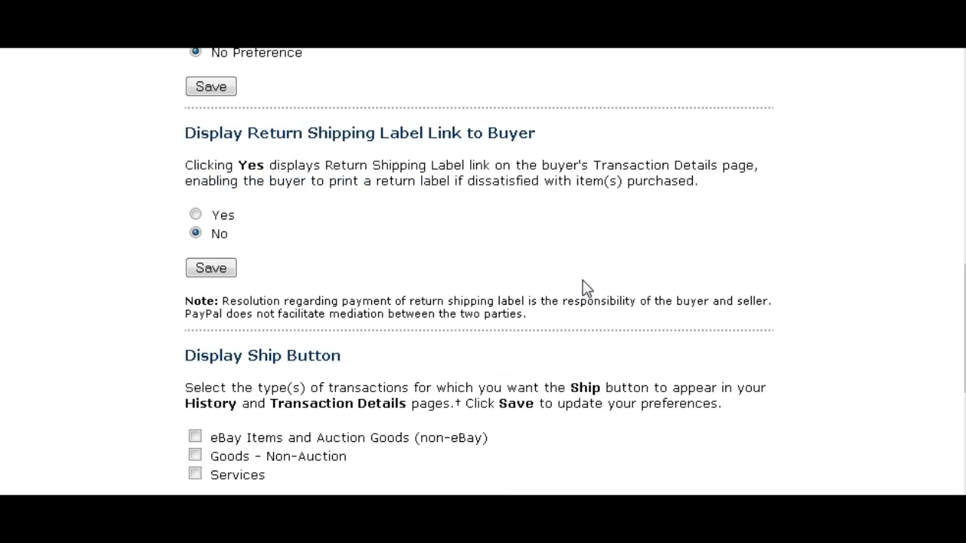
{"action": "scroll", "coordinate": [582, 283], "scroll_direction": "down", "scroll_amount": 1}
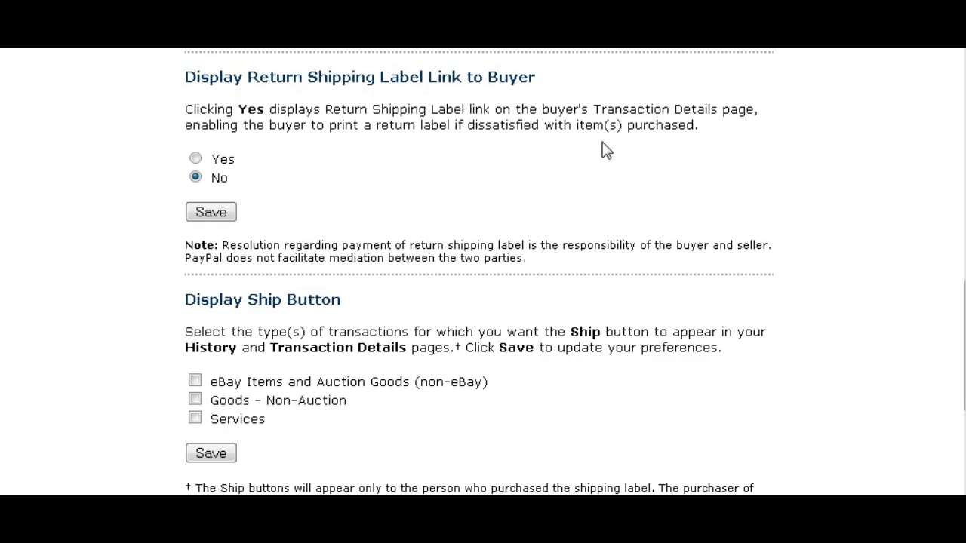
{"action": "scroll", "coordinate": [518, 209], "scroll_direction": "down", "scroll_amount": 1}
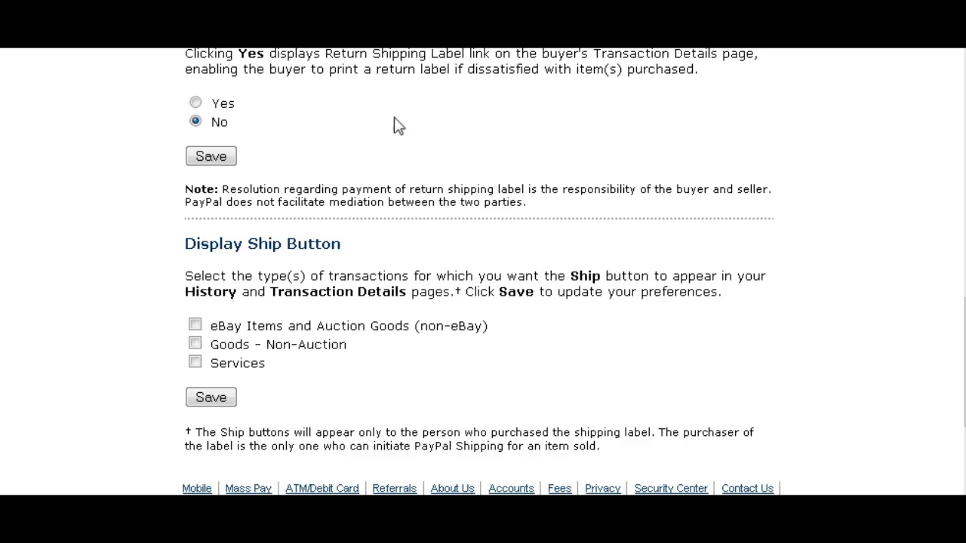
{"action": "scroll", "coordinate": [672, 209], "scroll_direction": "down", "scroll_amount": 3}
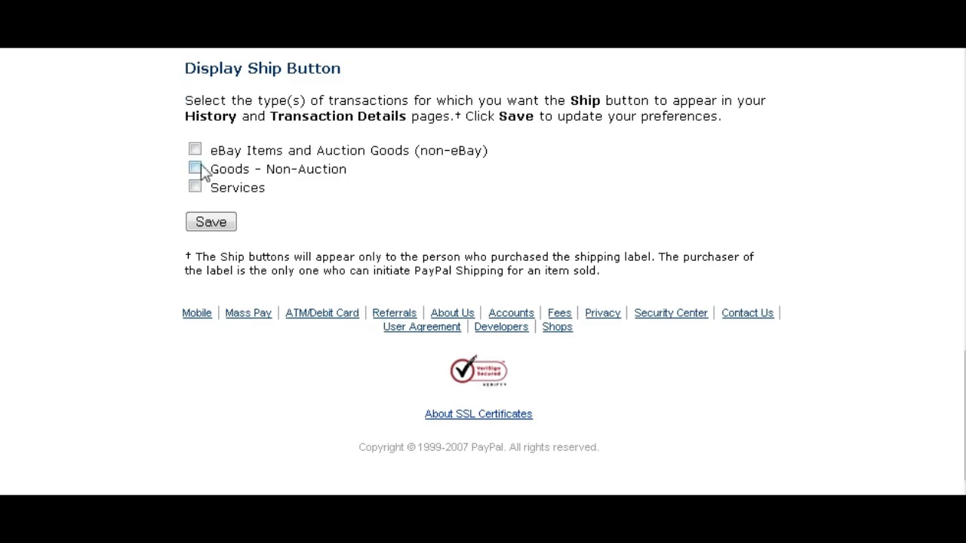
{"action": "scroll", "coordinate": [880, 261], "scroll_direction": "up", "scroll_amount": 10}
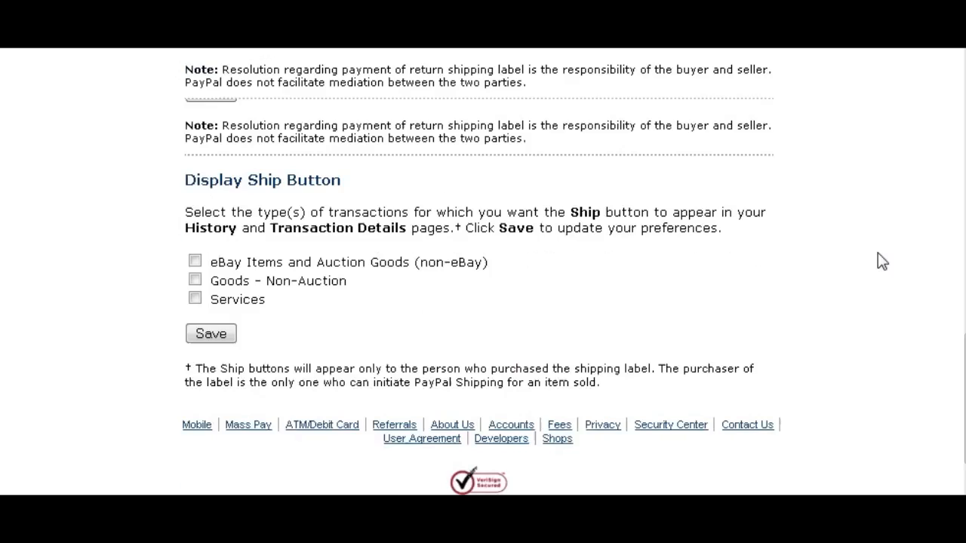
{"action": "scroll", "coordinate": [896, 256], "scroll_direction": "up", "scroll_amount": 4}
Go back to the Profile Summary, open Custom Payment Pages, and review the existing page styles.
{"action": "left_click", "coordinate": [683, 210]}
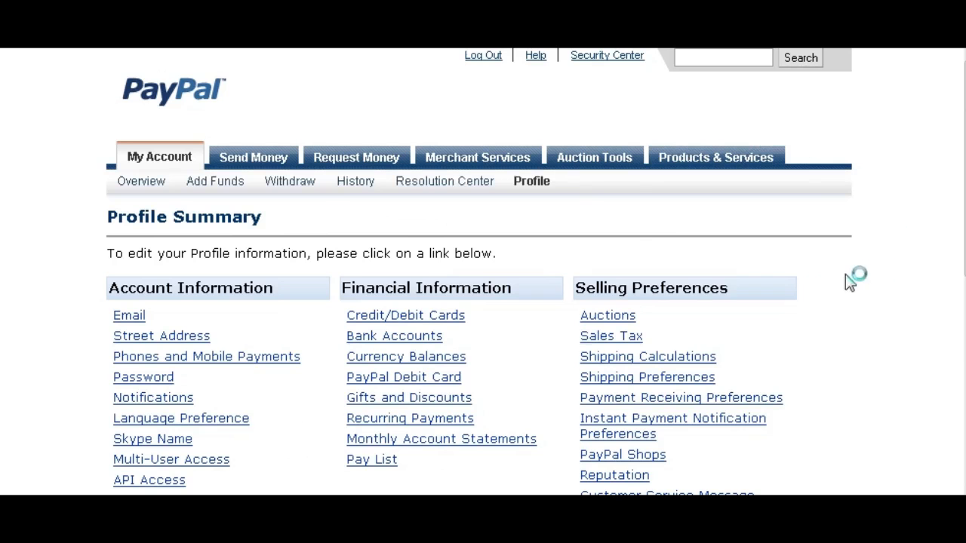
{"action": "scroll", "coordinate": [875, 276], "scroll_direction": "down", "scroll_amount": 3}
{"action": "scroll", "coordinate": [830, 294], "scroll_direction": "down", "scroll_amount": 1}
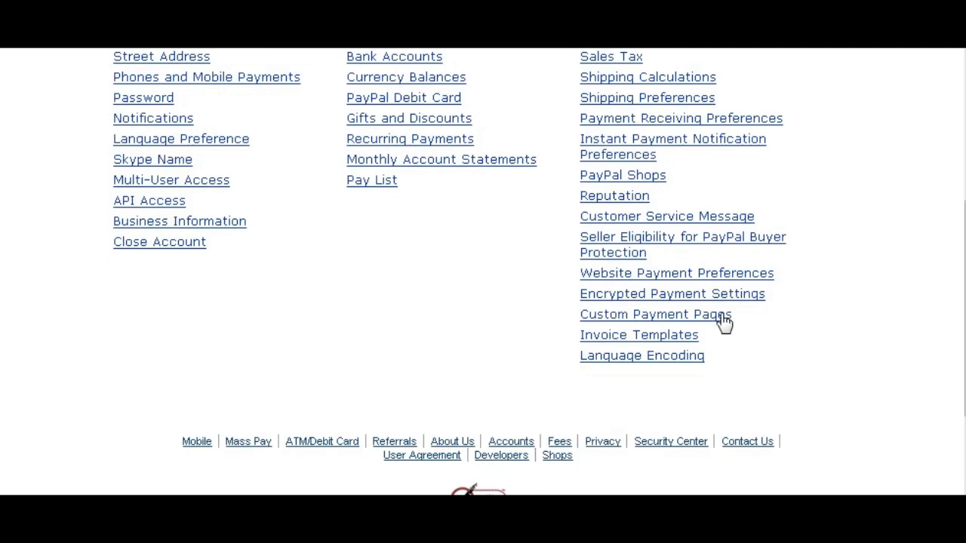
{"action": "left_click", "coordinate": [723, 321]}
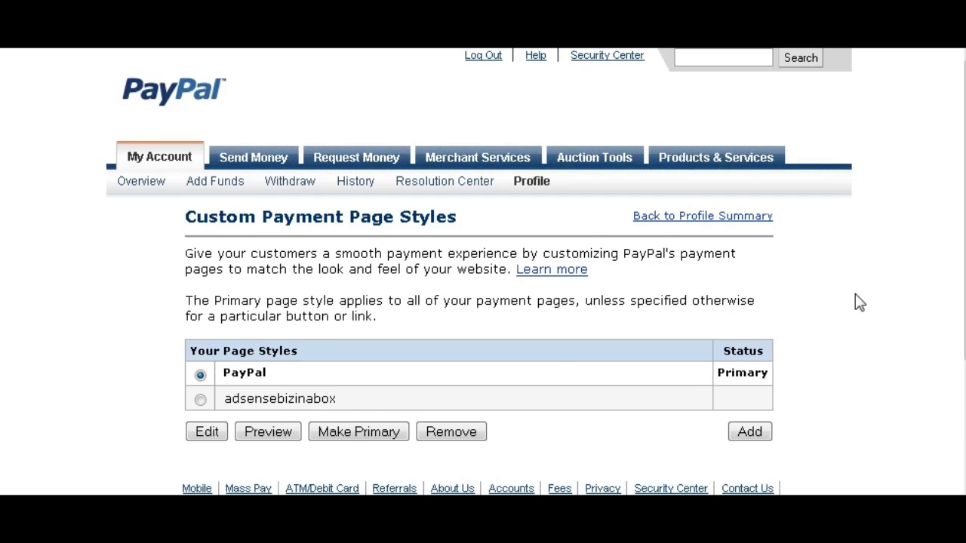
{"action": "scroll", "coordinate": [856, 296], "scroll_direction": "down", "scroll_amount": 3}
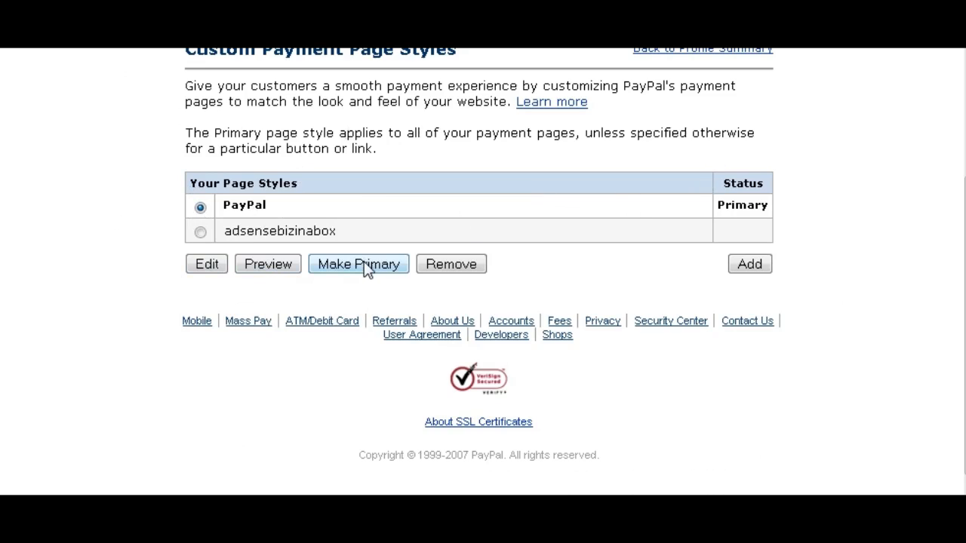
Try to add a new custom payment page style named "custom".
{"action": "left_click", "coordinate": [754, 263]}
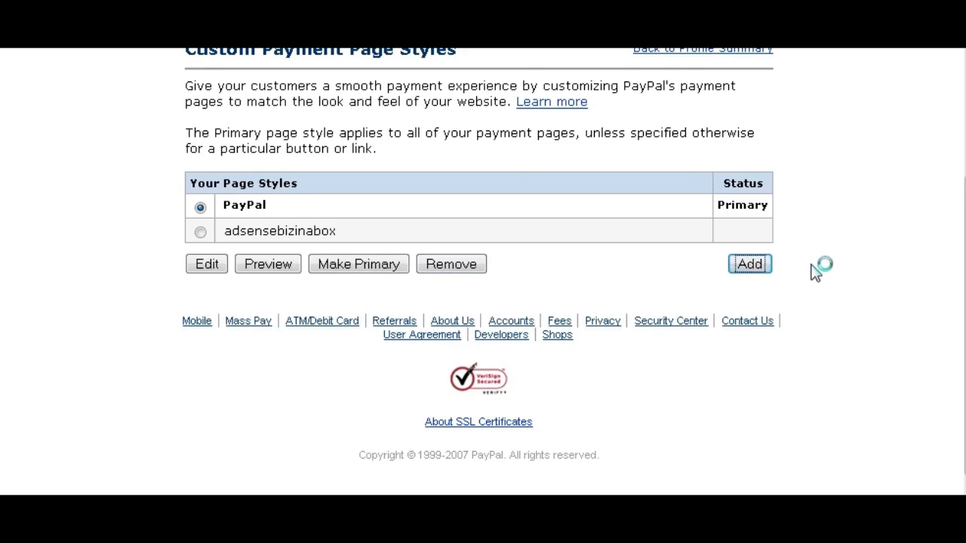
{"action": "scroll", "coordinate": [824, 271], "scroll_direction": "down", "scroll_amount": 2}
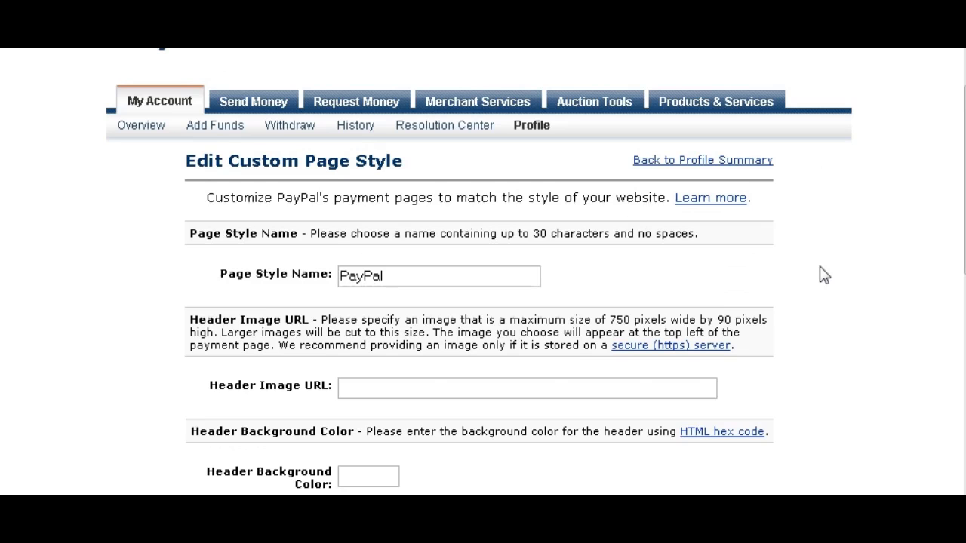
{"action": "scroll", "coordinate": [823, 270], "scroll_direction": "down", "scroll_amount": 1}
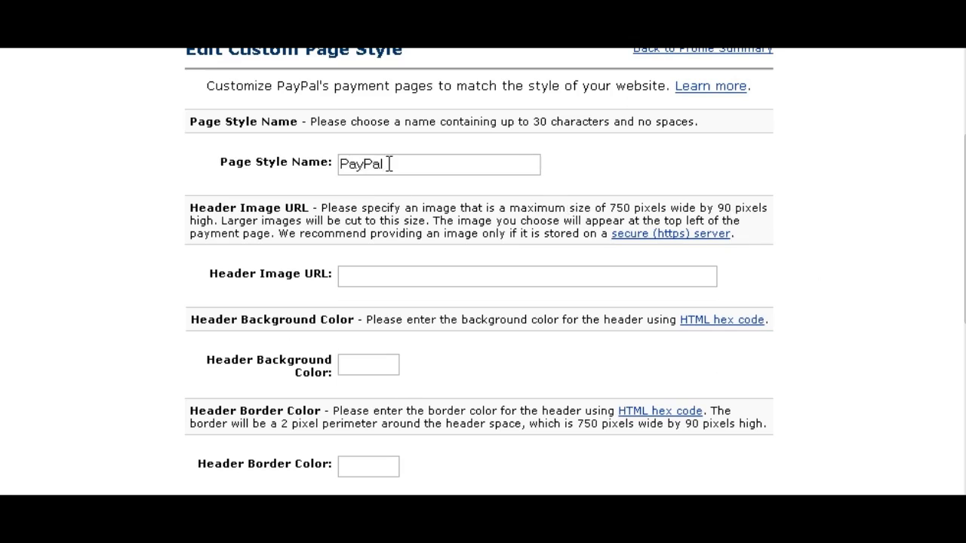
{"action": "left_click_drag", "start_coordinate": [390, 164], "coordinate": [303, 165]}
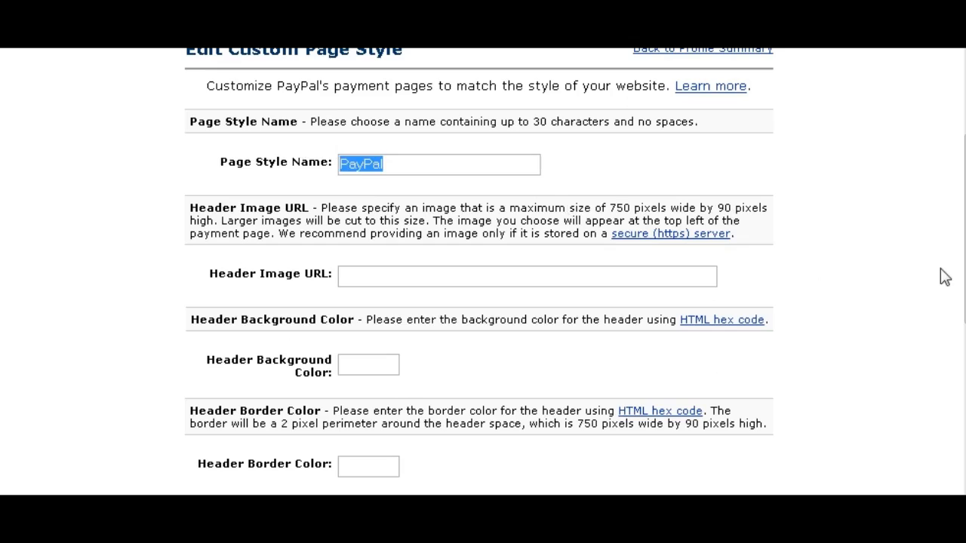
{"action": "type", "text": "custom"}
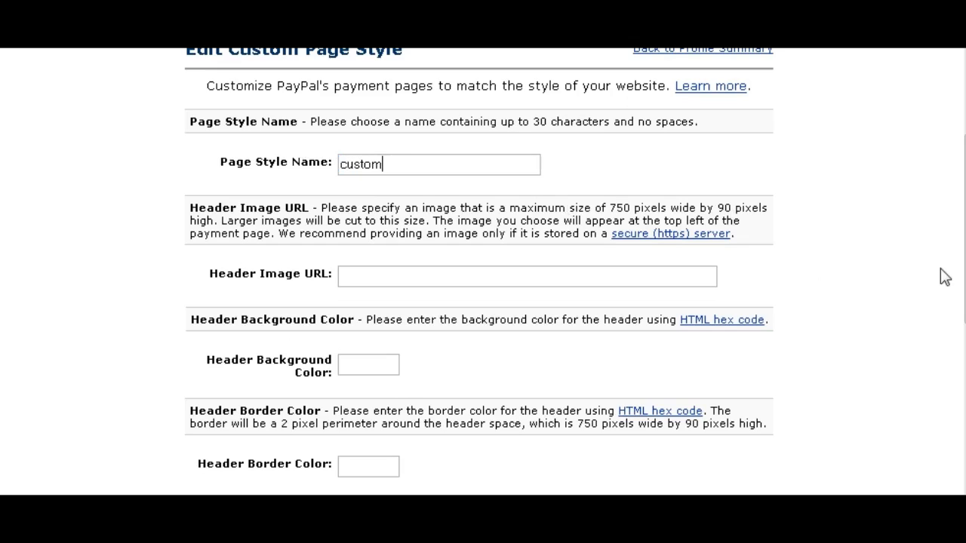
Review the header image, header color, border color and background color fields, and cancel the new page style.
{"action": "scroll", "coordinate": [899, 278], "scroll_direction": "down", "scroll_amount": 2}
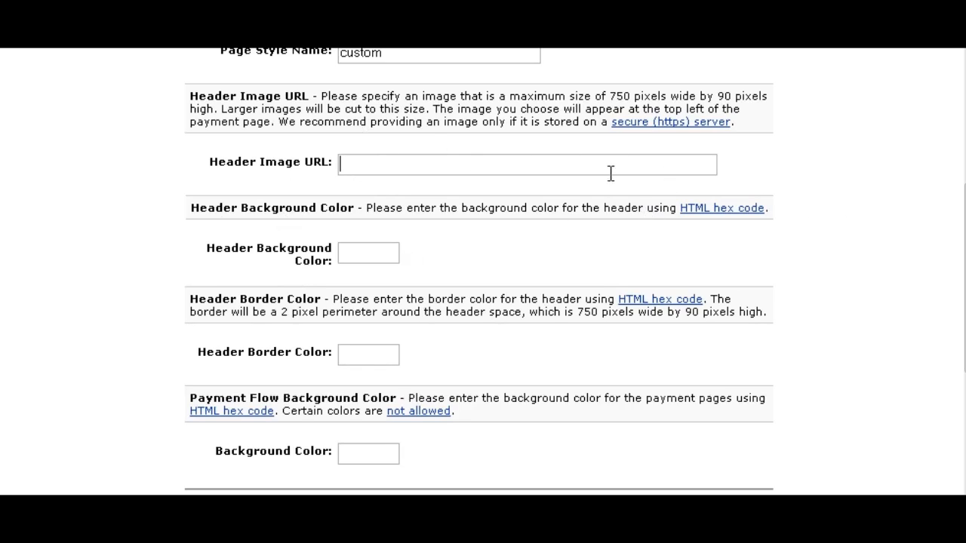
{"action": "scroll", "coordinate": [529, 280], "scroll_direction": "down", "scroll_amount": 2}
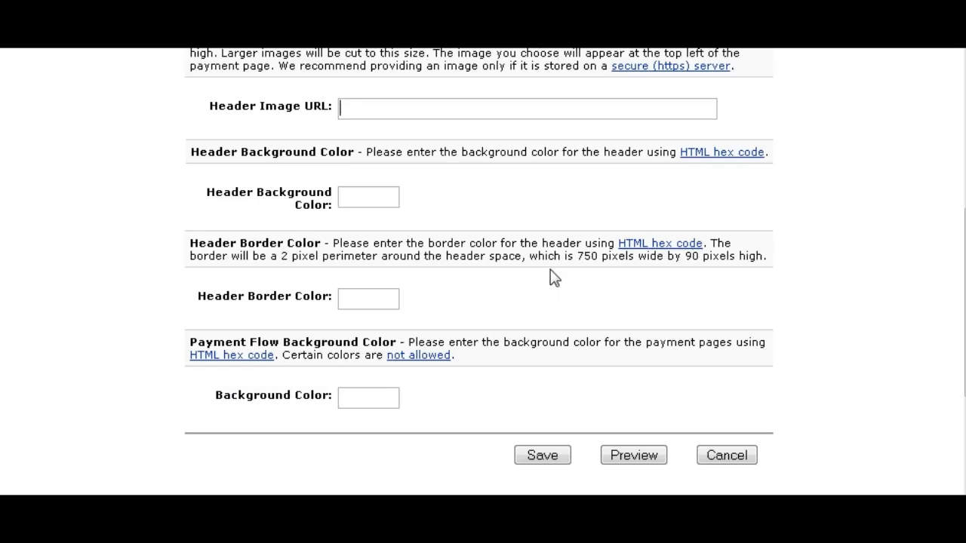
{"action": "scroll", "coordinate": [384, 197], "scroll_direction": "down", "scroll_amount": 4}
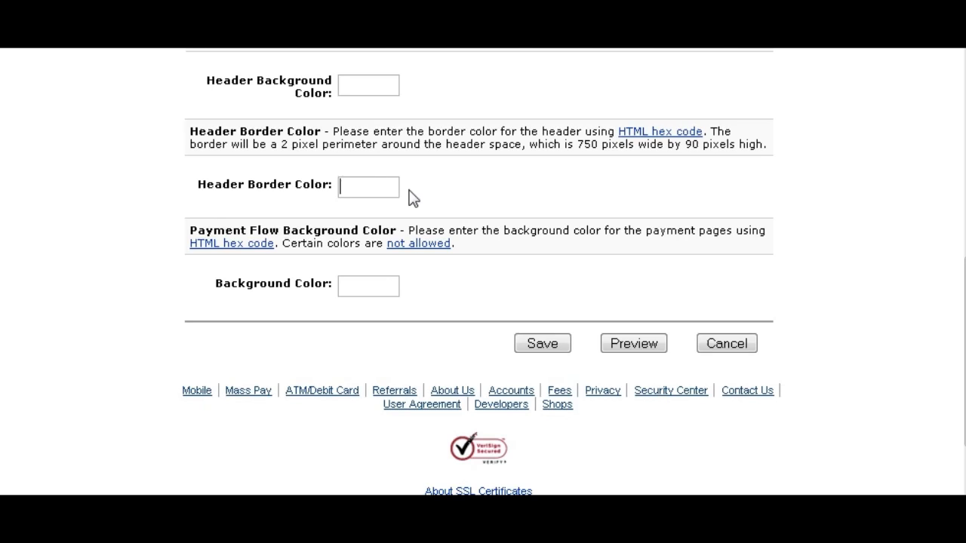
{"action": "scroll", "coordinate": [400, 195], "scroll_direction": "down", "scroll_amount": 2}
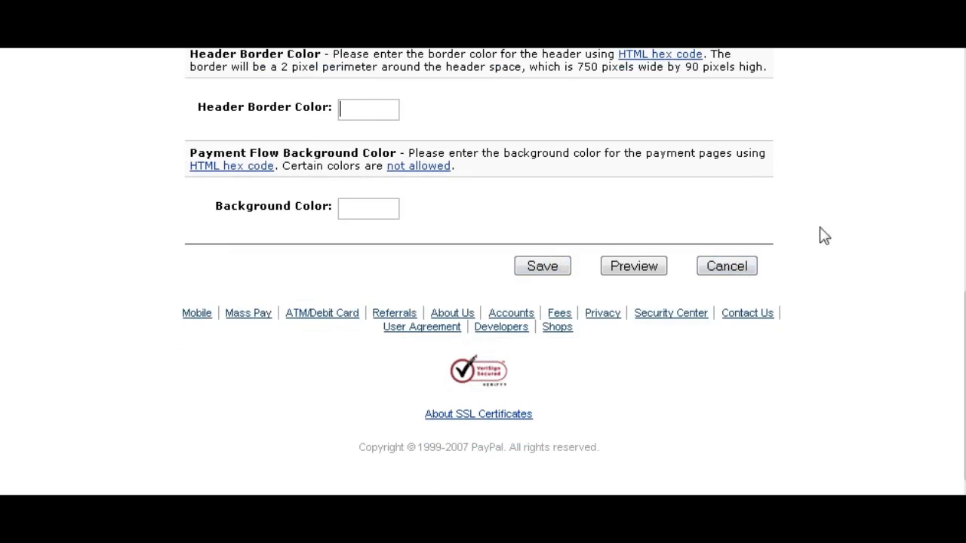
{"action": "left_click", "coordinate": [739, 270]}
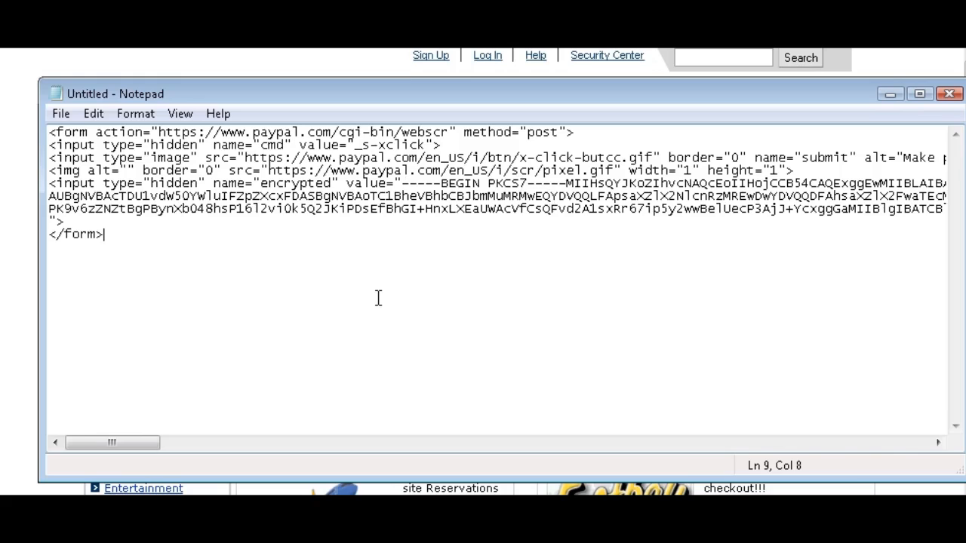
In Notepad, save the button code to the Desktop as example.html with the All Files type.
{"action": "left_click", "coordinate": [62, 117]}
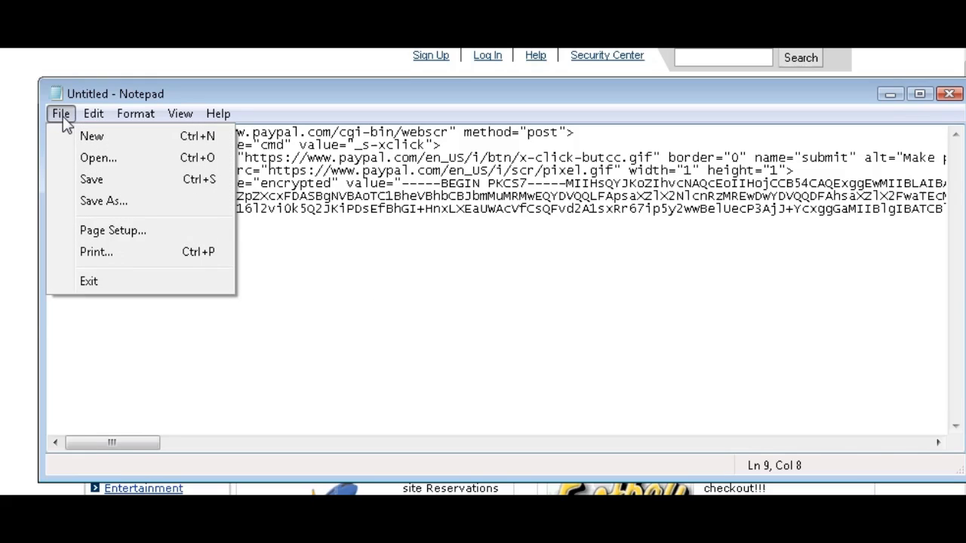
{"action": "left_click", "coordinate": [117, 201]}
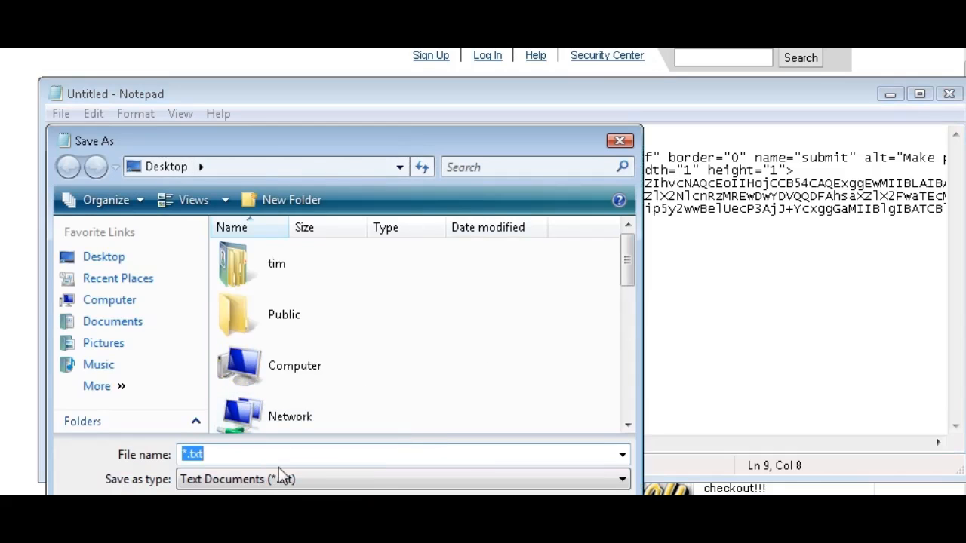
{"action": "type", "text": "example.html"}
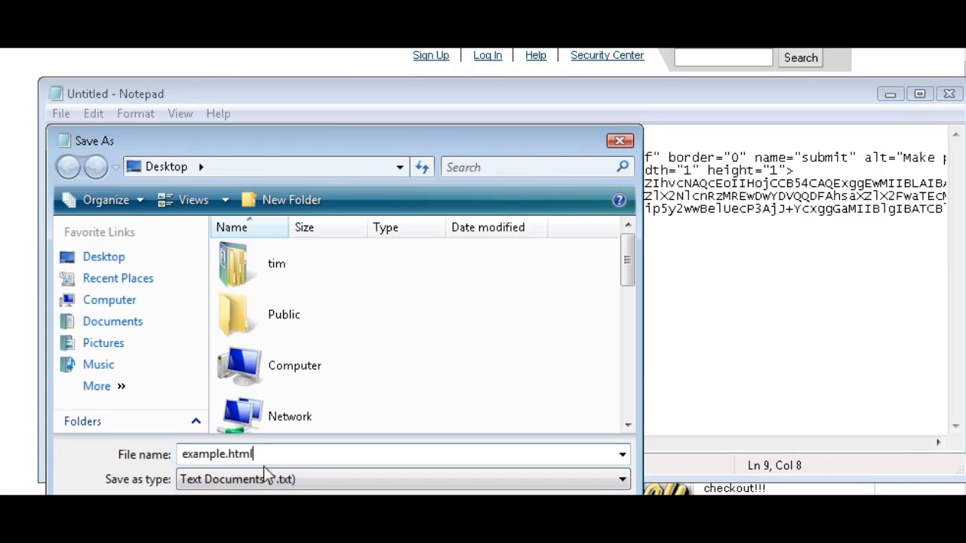
{"action": "left_click", "coordinate": [623, 480]}
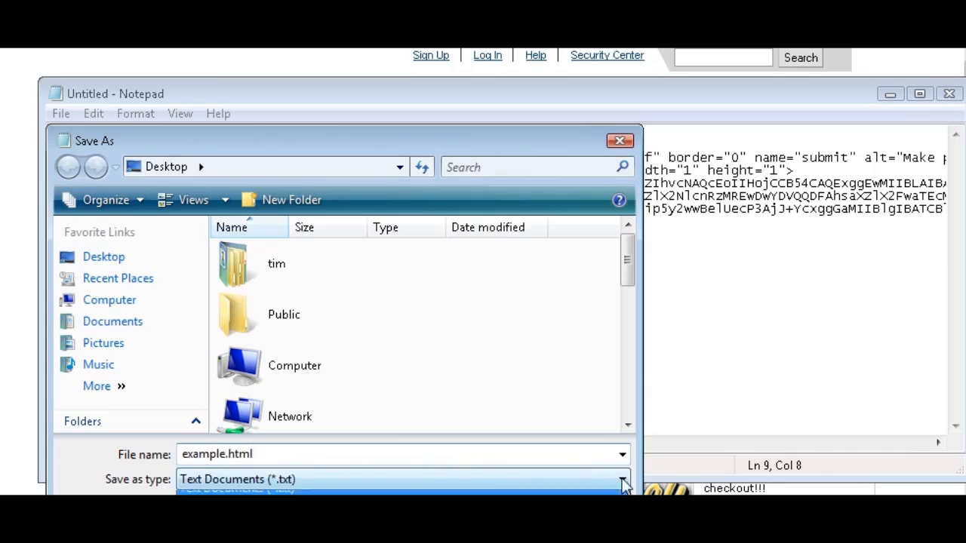
{"action": "left_click", "coordinate": [294, 508]}
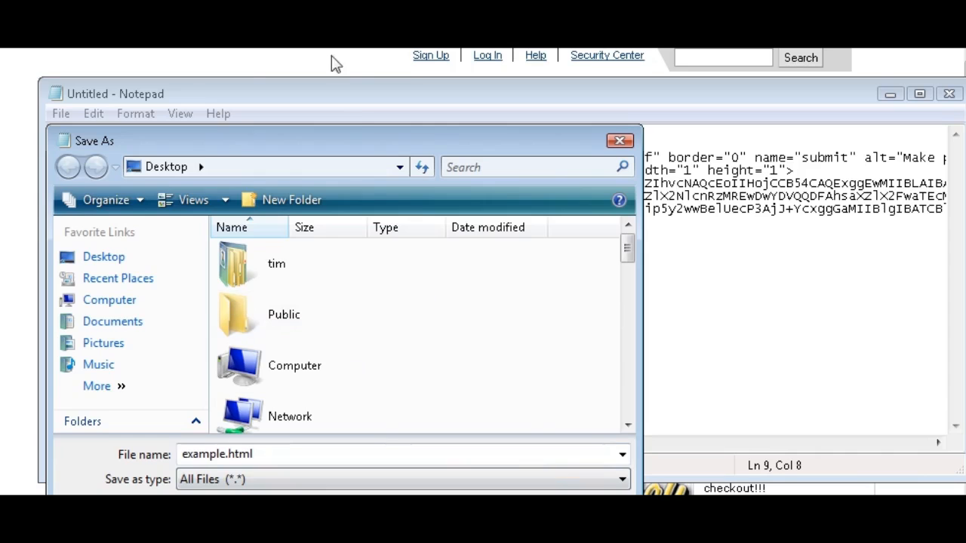
{"action": "left_click_drag", "start_coordinate": [362, 141], "coordinate": [366, 101]}
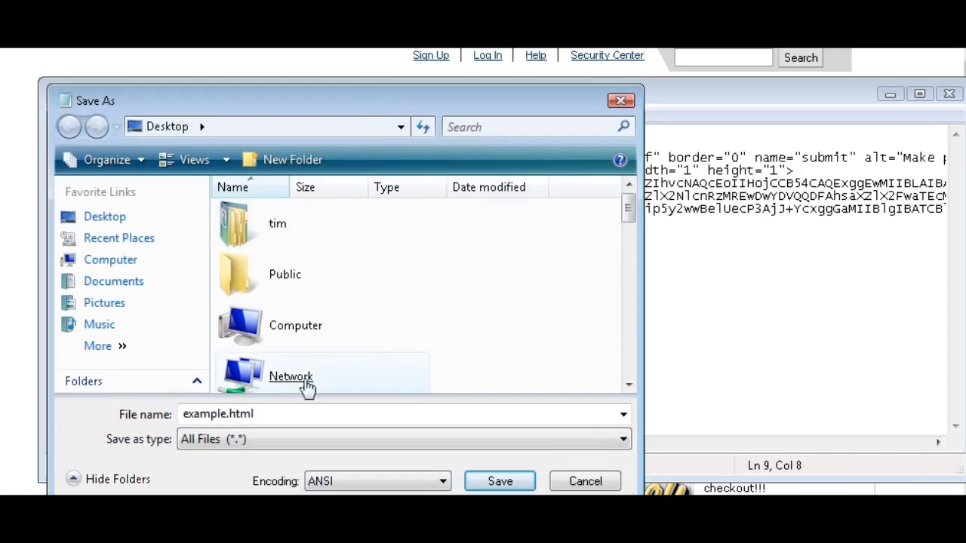
{"action": "left_click", "coordinate": [498, 483]}
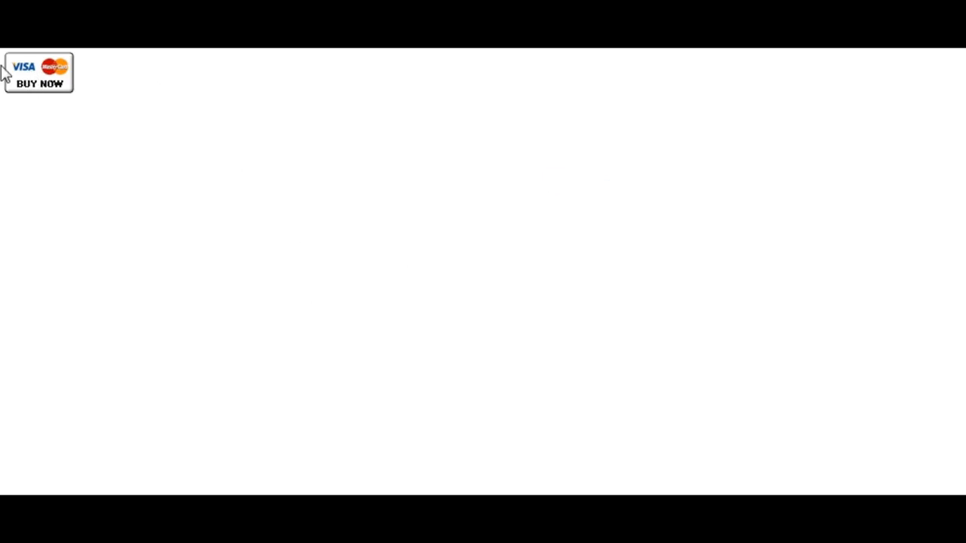
Test the Buy Now button on the saved page by opening its PayPal payment page.
{"action": "left_click", "coordinate": [32, 75]}
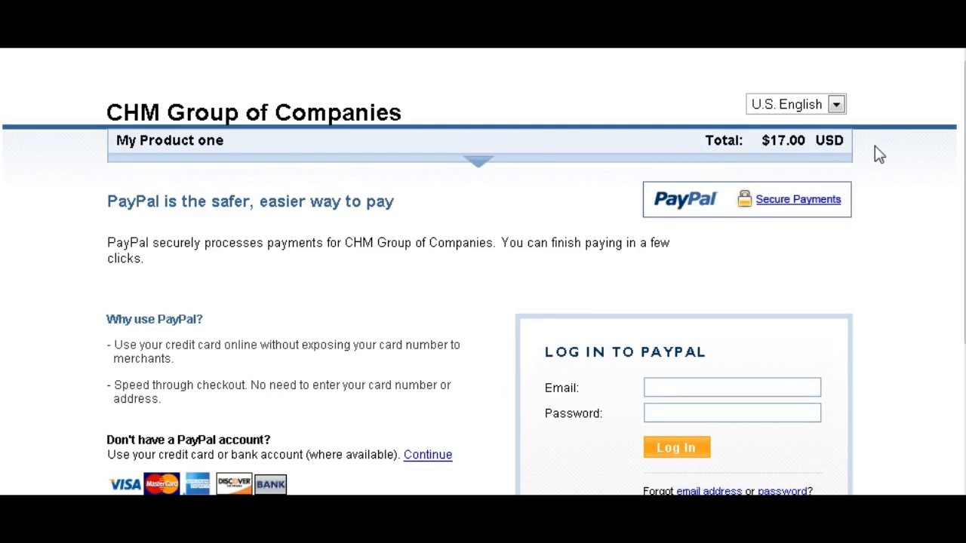
Review the PayPal payment page for My Product one, including the login form and the payment option without an account.
{"action": "scroll", "coordinate": [494, 175], "scroll_direction": "down", "scroll_amount": 1}
{"action": "scroll", "coordinate": [497, 176], "scroll_direction": "down", "scroll_amount": 3}
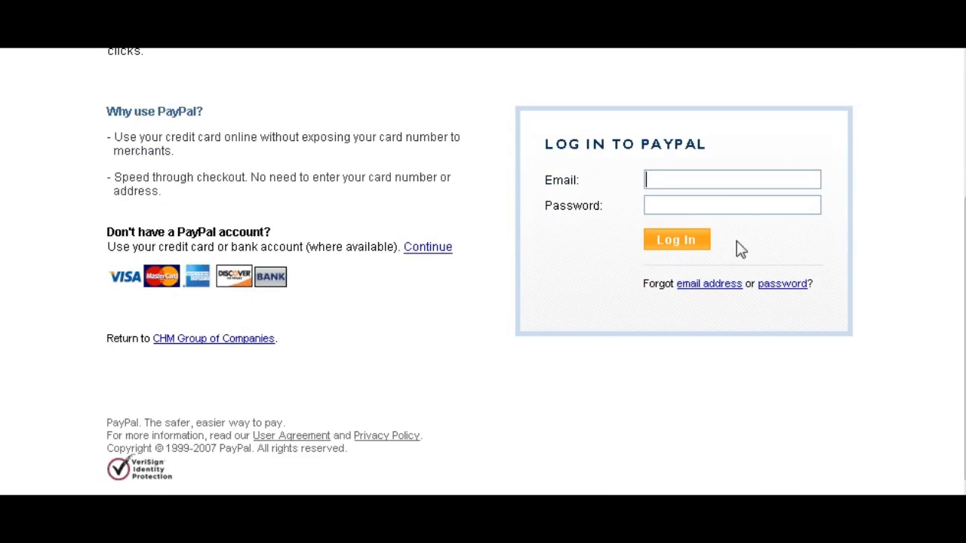
{"action": "scroll", "coordinate": [504, 224], "scroll_direction": "up", "scroll_amount": 2}
{"action": "scroll", "coordinate": [914, 249], "scroll_direction": "up", "scroll_amount": 1}
{"action": "scroll", "coordinate": [961, 270], "scroll_direction": "down", "scroll_amount": 2}
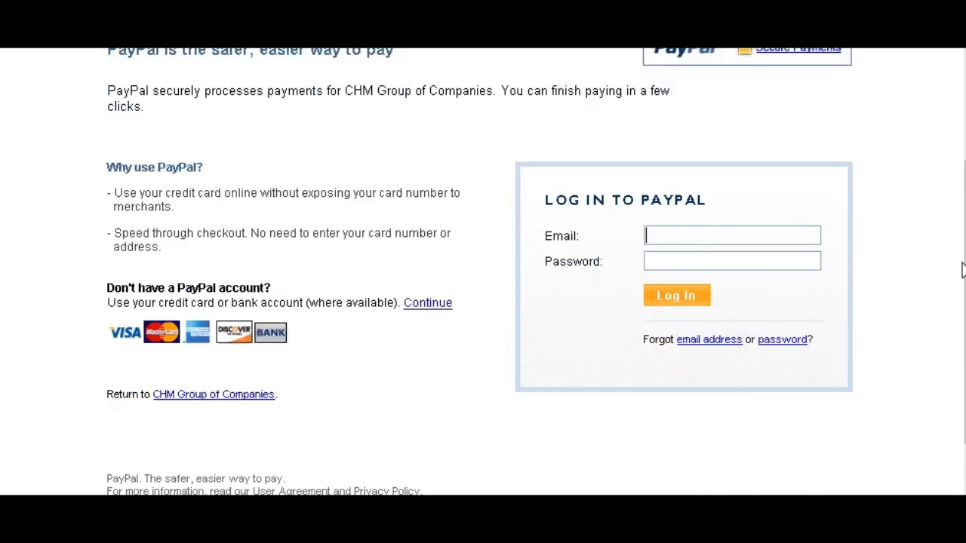
{"action": "scroll", "coordinate": [961, 267], "scroll_direction": "up", "scroll_amount": 3}
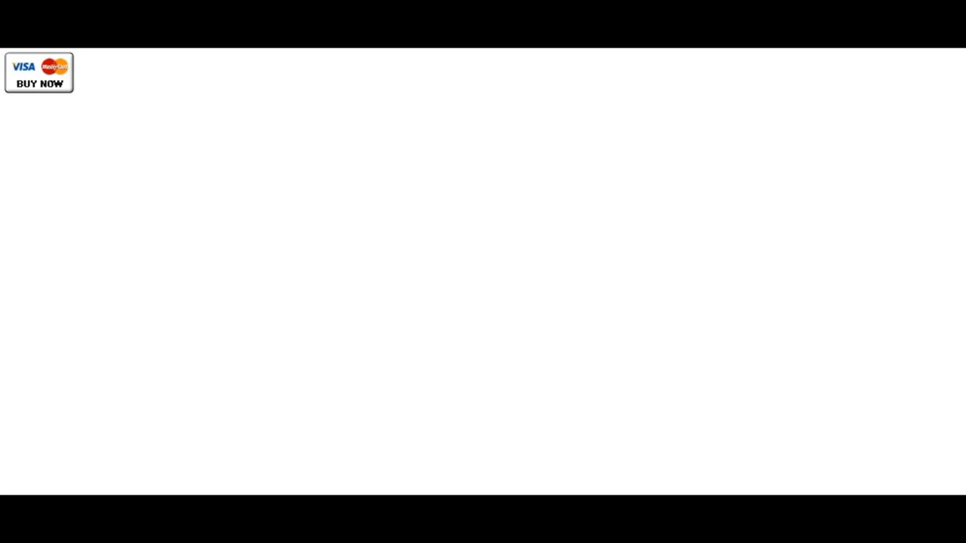
View the page source of the saved example.html button page and close the source window.
{"action": "left_click", "coordinate": [77, 48]}
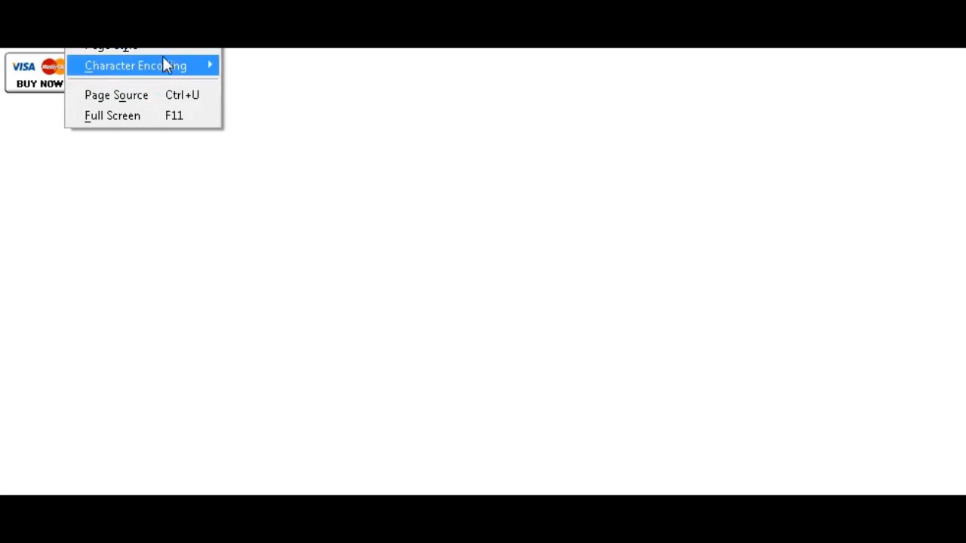
{"action": "left_click", "coordinate": [161, 99]}
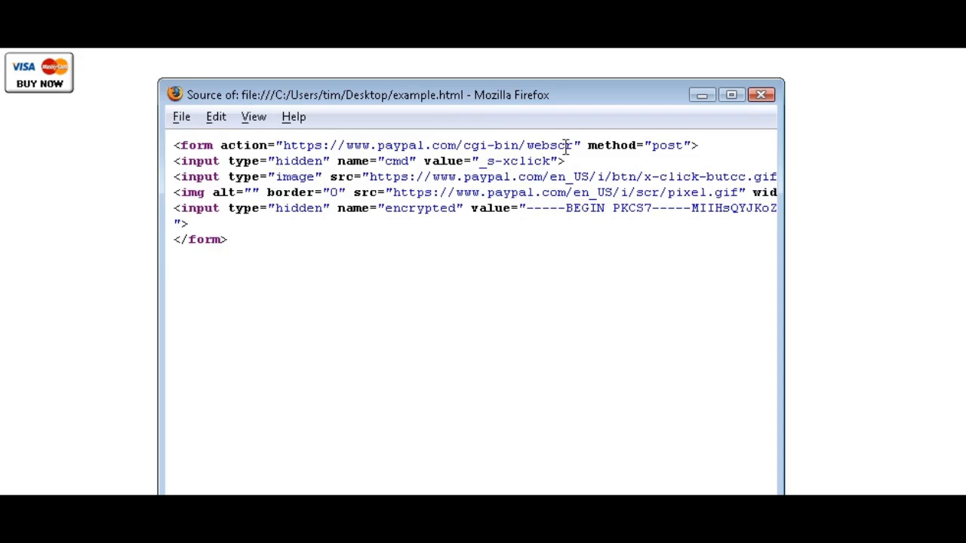
{"action": "left_click", "coordinate": [760, 95]}
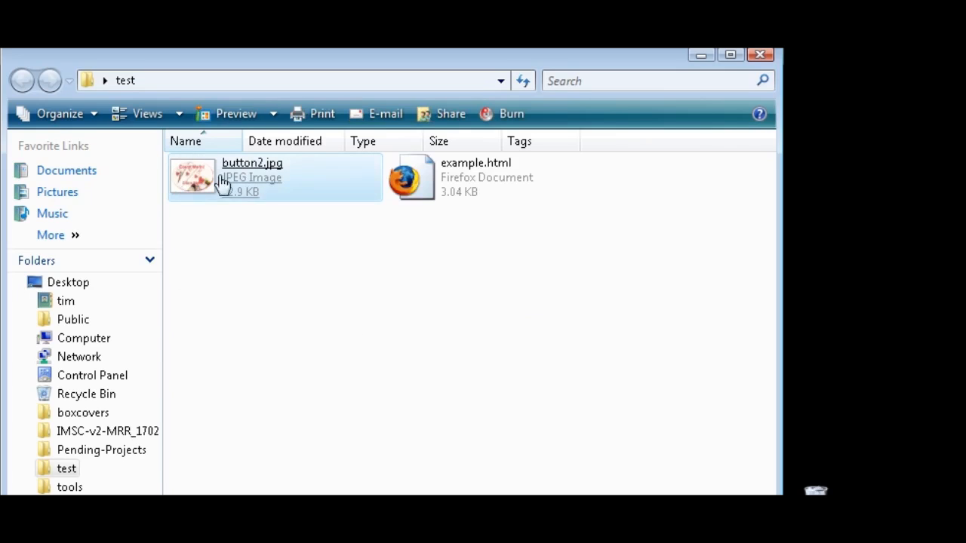
Preview the button2.jpg image in the test folder and open example.html from that folder in Notepad.
{"action": "double_click", "coordinate": [198, 181]}
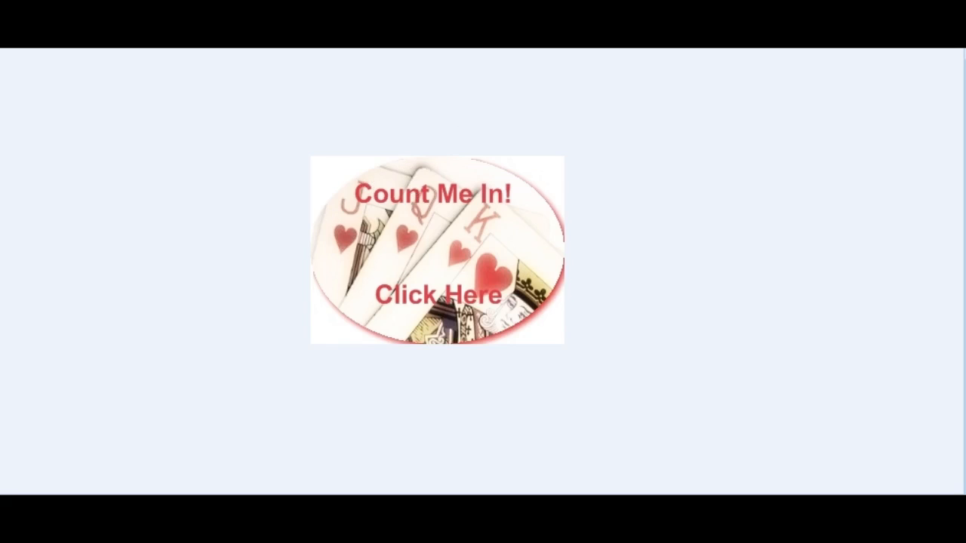
{"action": "key", "text": "Escape"}
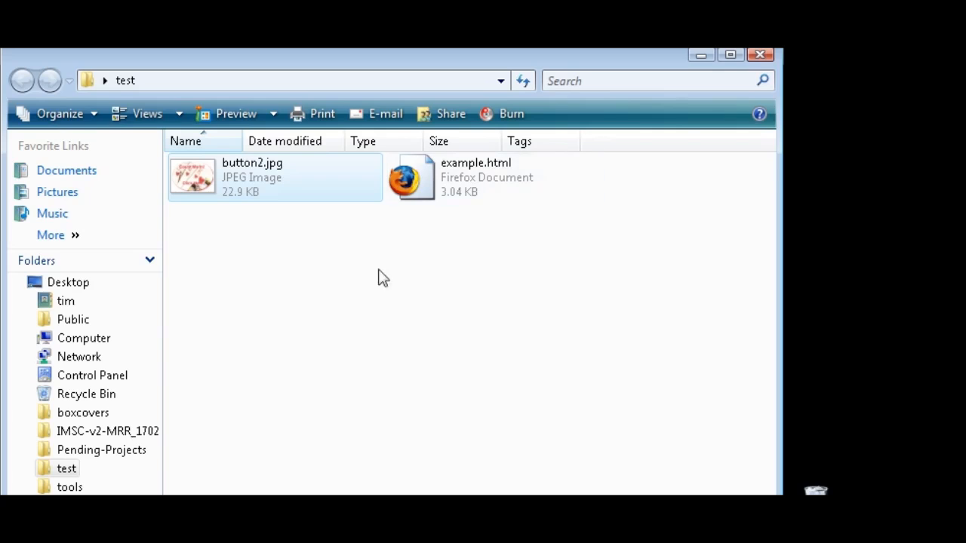
{"action": "right_click", "coordinate": [409, 195]}
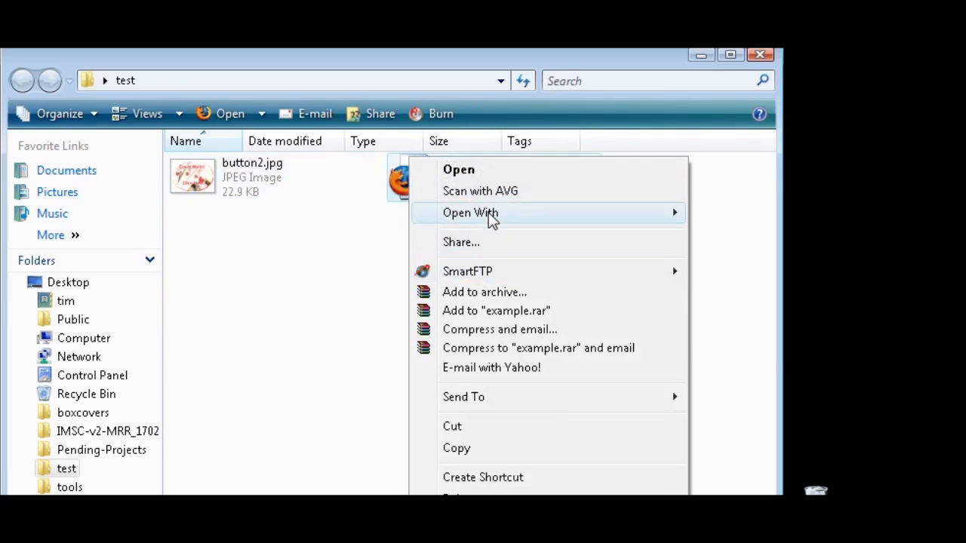
{"action": "mouse_move", "coordinate": [539, 215]}
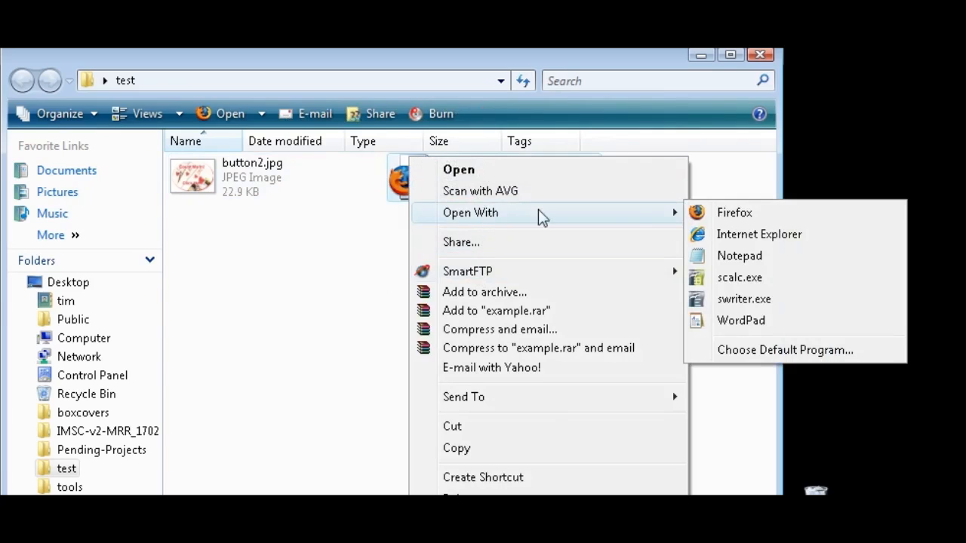
{"action": "left_click", "coordinate": [740, 255]}
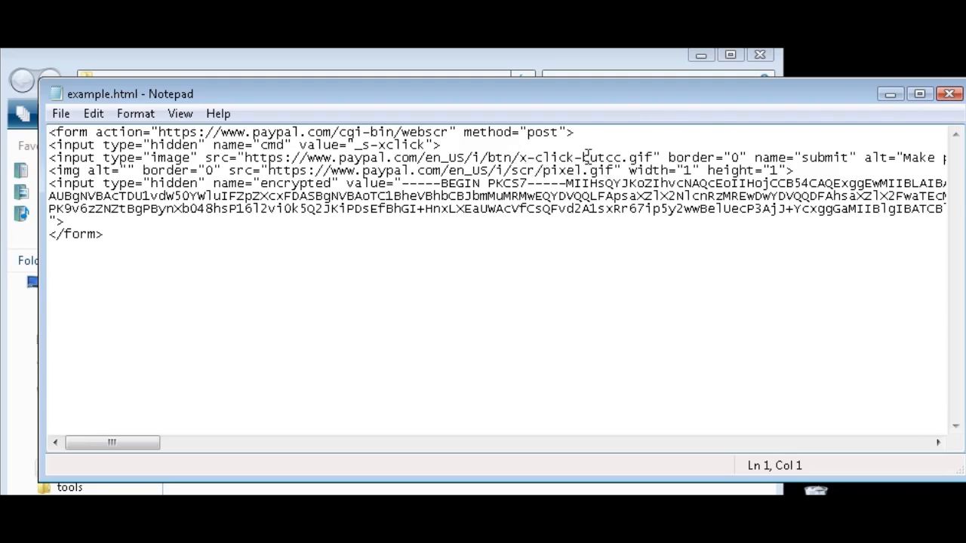
Replace the image input's PayPal button URL in the src attribute with button2.jpg.
{"action": "left_click_drag", "start_coordinate": [654, 157], "coordinate": [246, 159]}
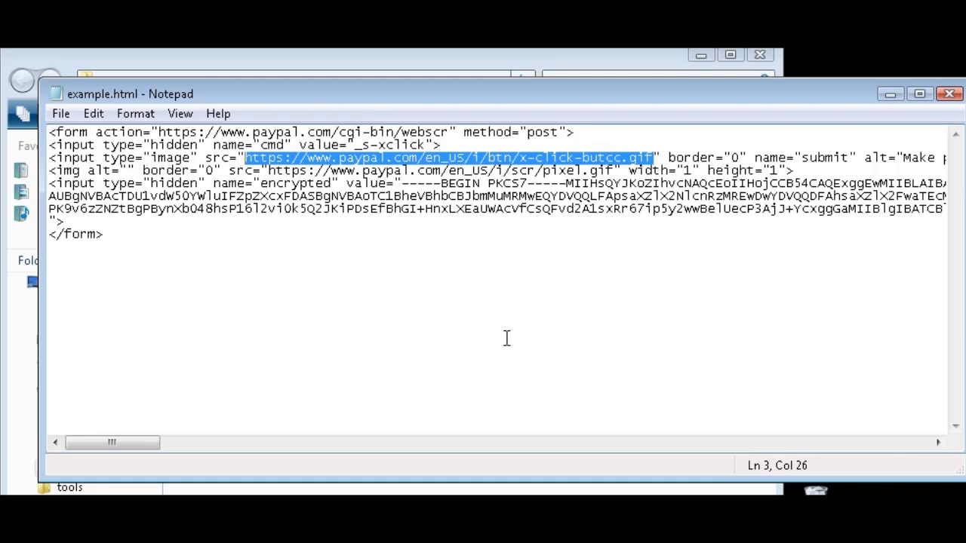
{"action": "type", "text": "b"}
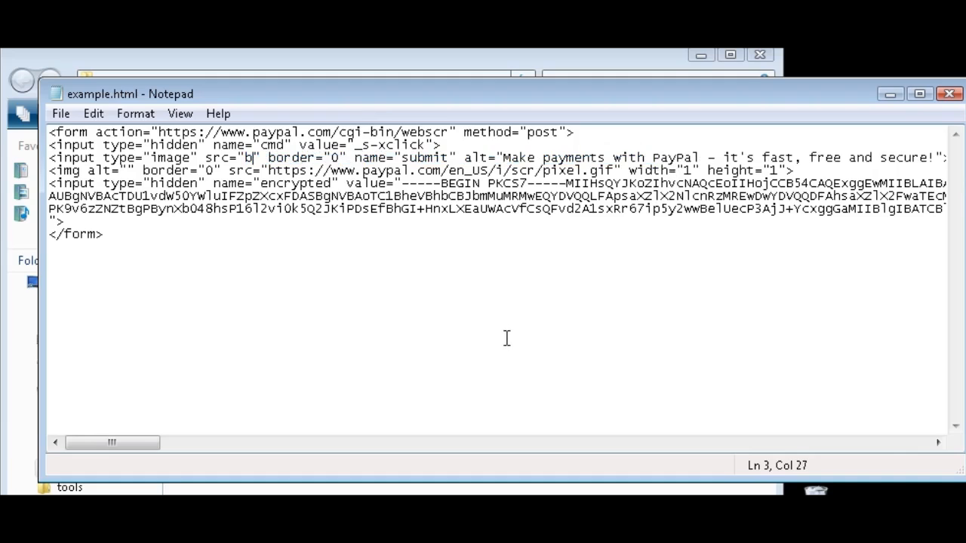
{"action": "type", "text": "utton"}
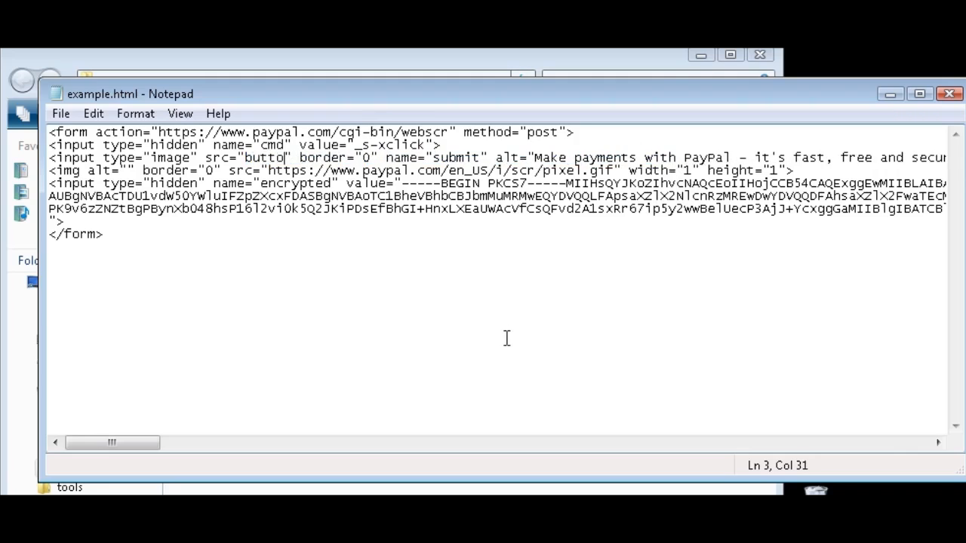
{"action": "type", "text": "2.jp"}
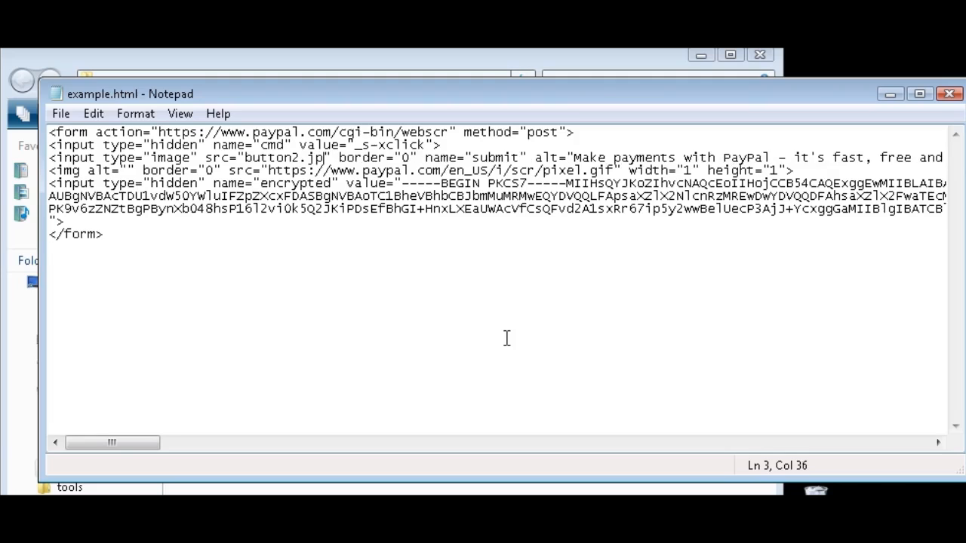
{"action": "type", "text": "g"}
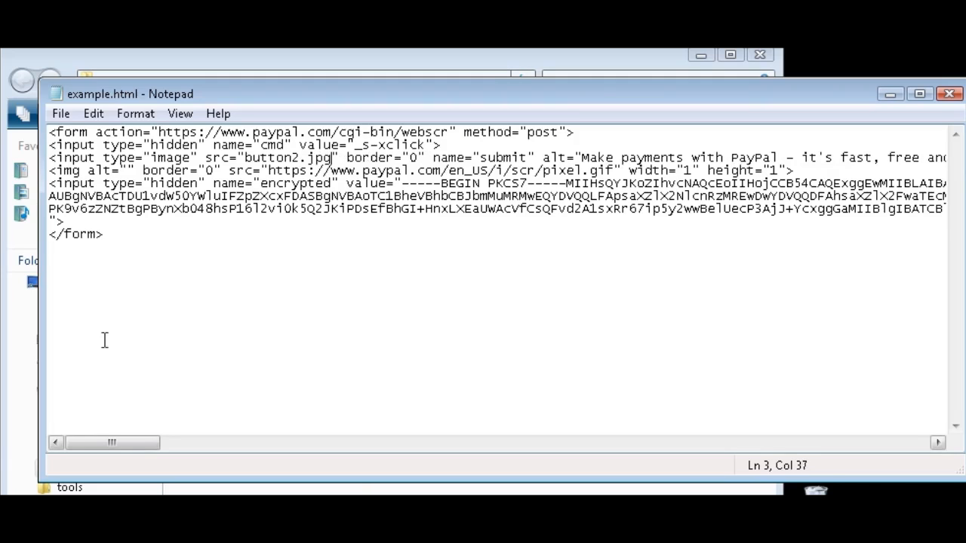
Check the button2.jpg file in the test folder, and close example.html in Notepad with its changes saved.
{"action": "left_click", "coordinate": [338, 57]}
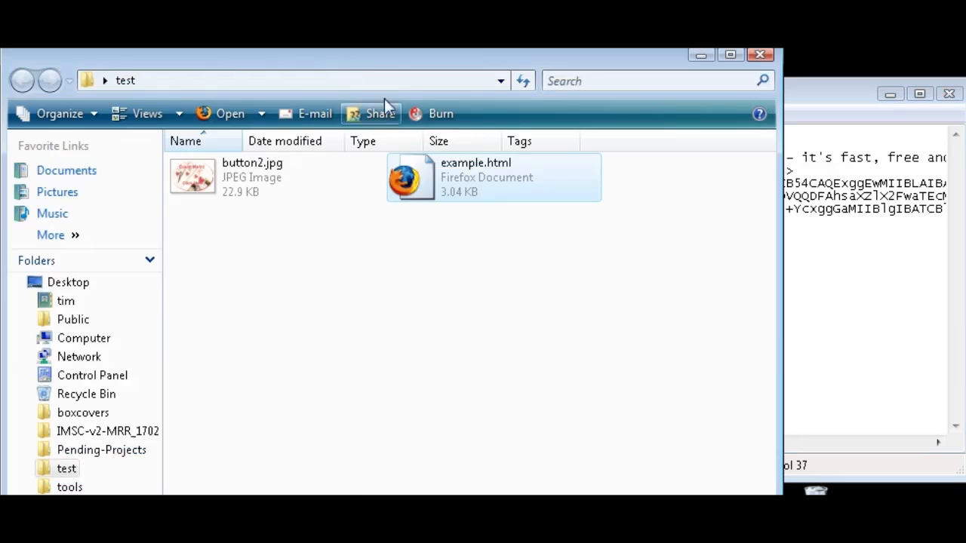
{"action": "left_click", "coordinate": [279, 178]}
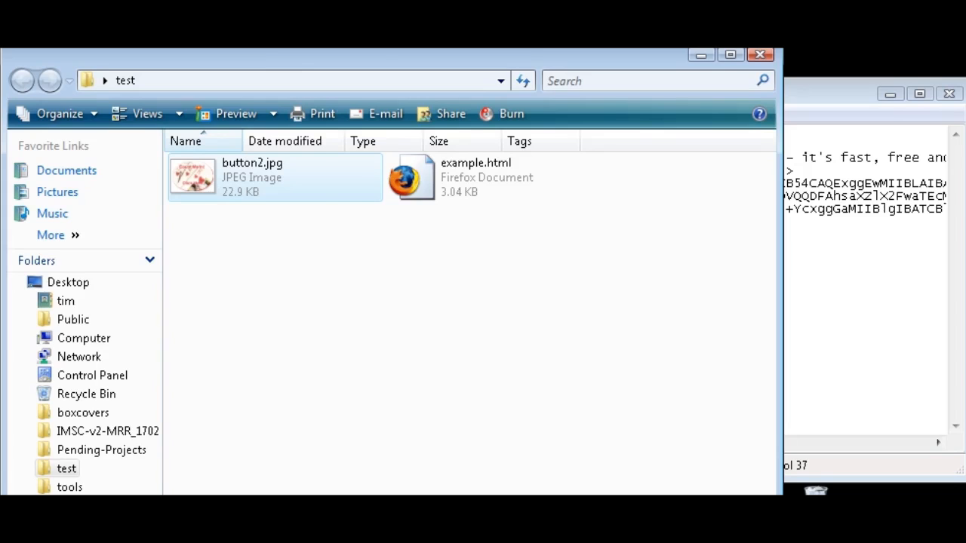
{"action": "key", "text": "alt+Tab"}
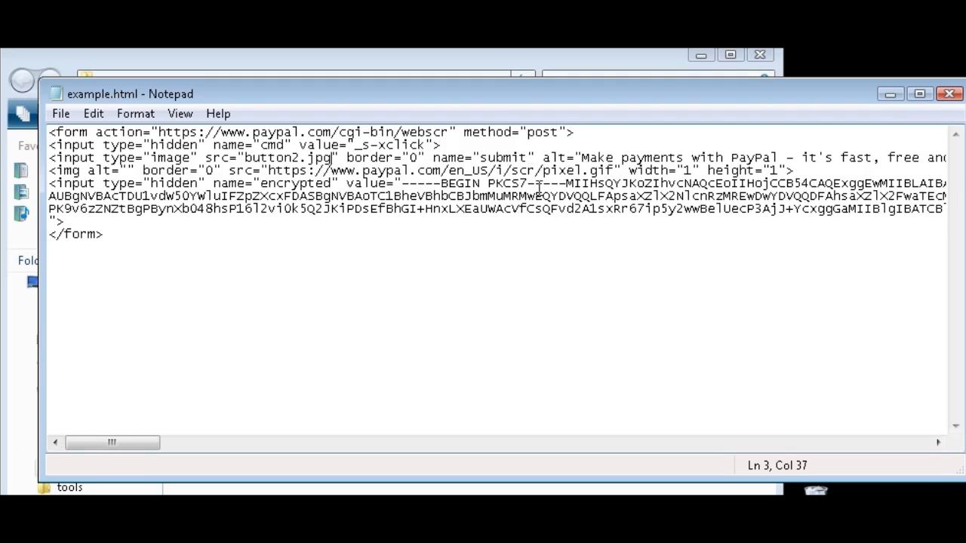
{"action": "left_click", "coordinate": [949, 94]}
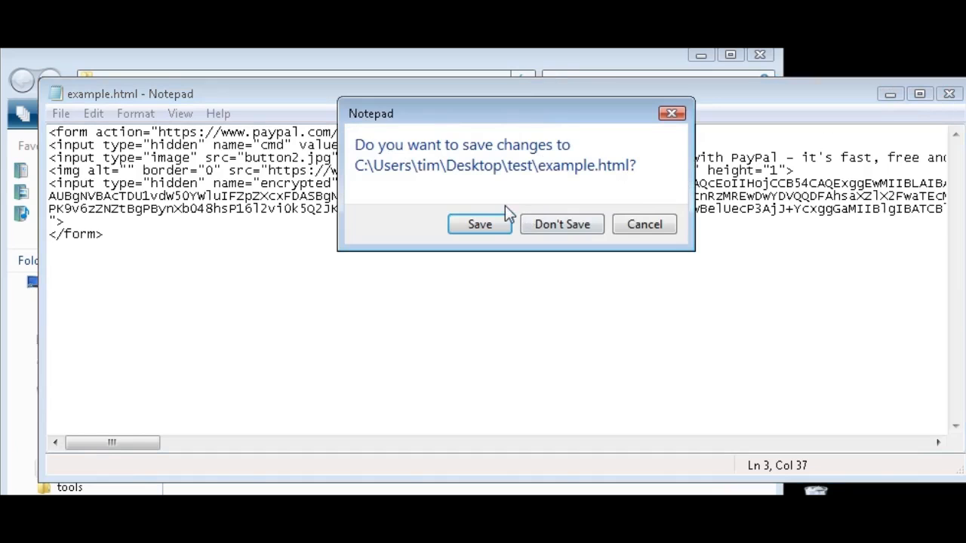
{"action": "left_click", "coordinate": [498, 223]}
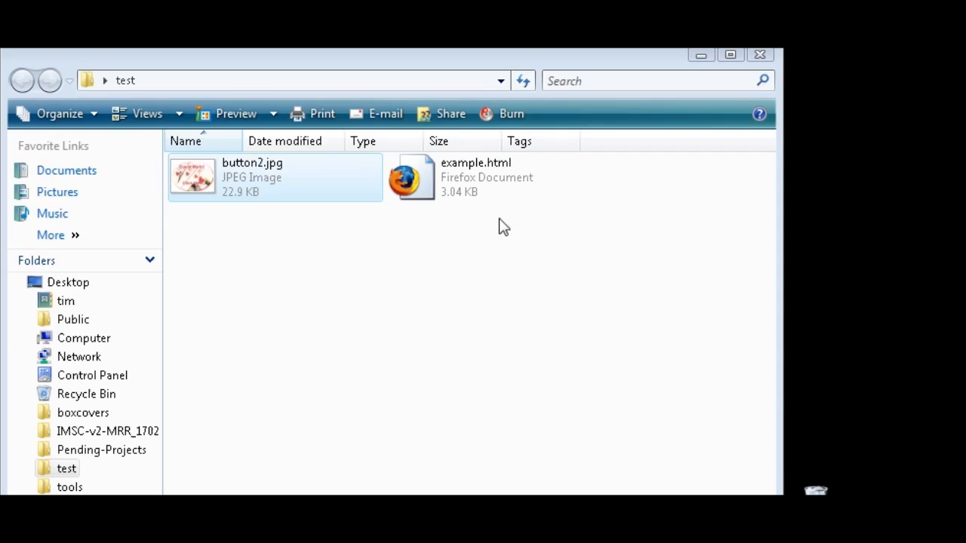
Open the edited example.html in Firefox and test the custom "Count Me In! Click Here" image button.
{"action": "left_click", "coordinate": [417, 185]}
{"action": "key", "text": "Return"}
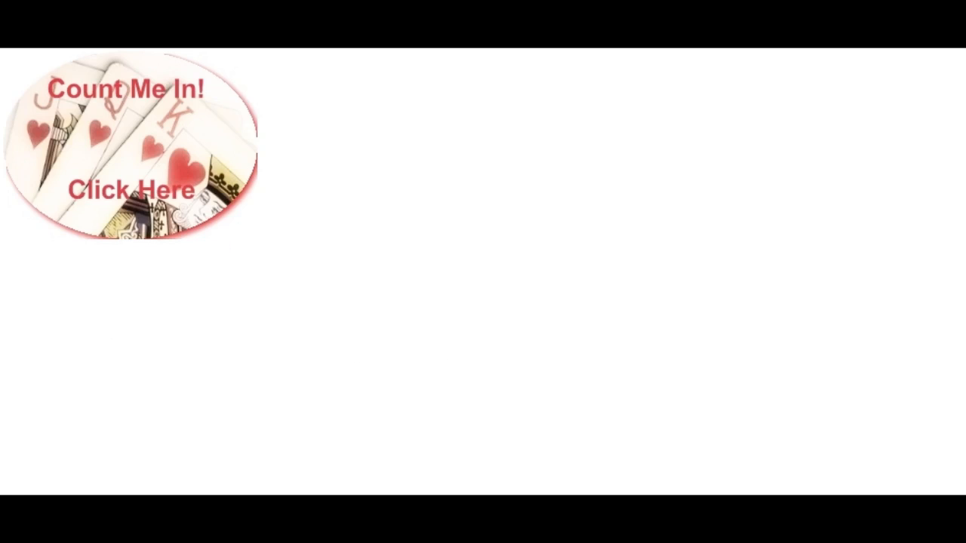
{"action": "left_click", "coordinate": [132, 175]}
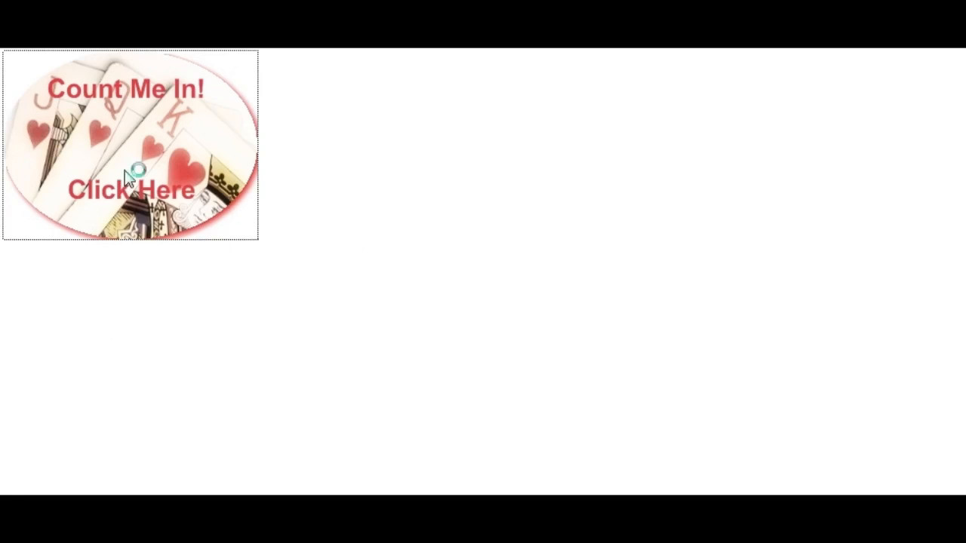